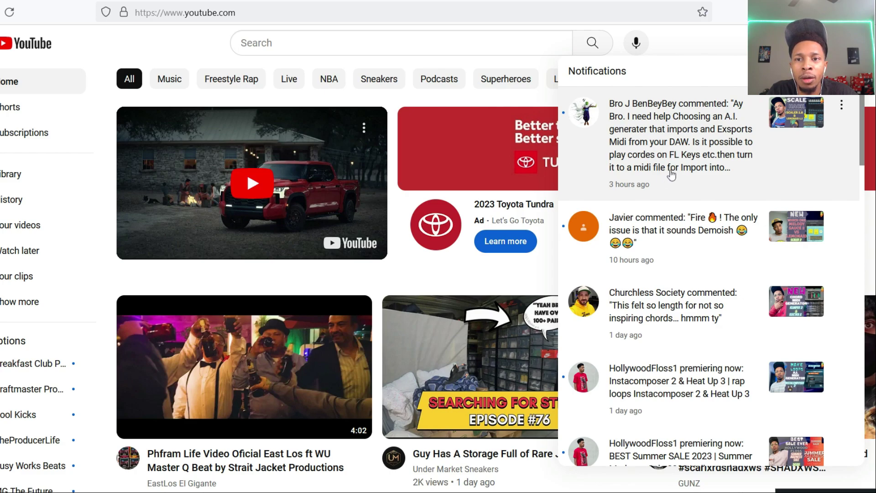
Open the newest comment notification about MIDI import and export and expand its full text.
click(670, 173)
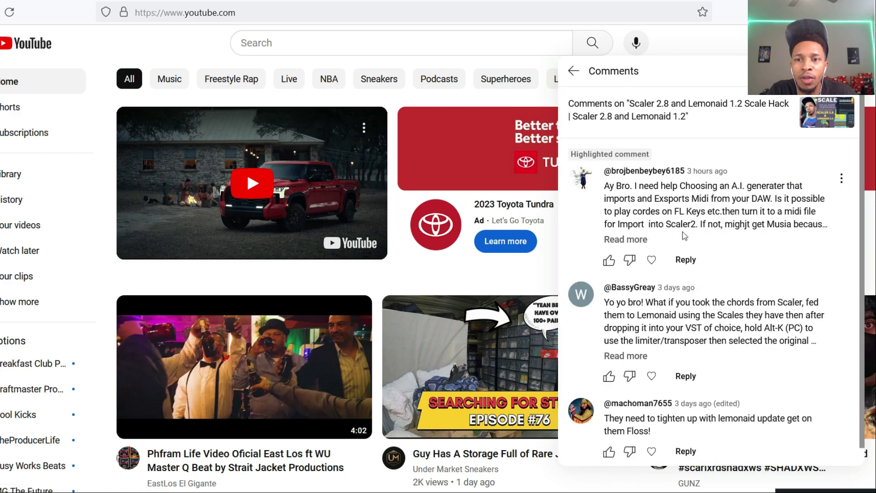
click(644, 239)
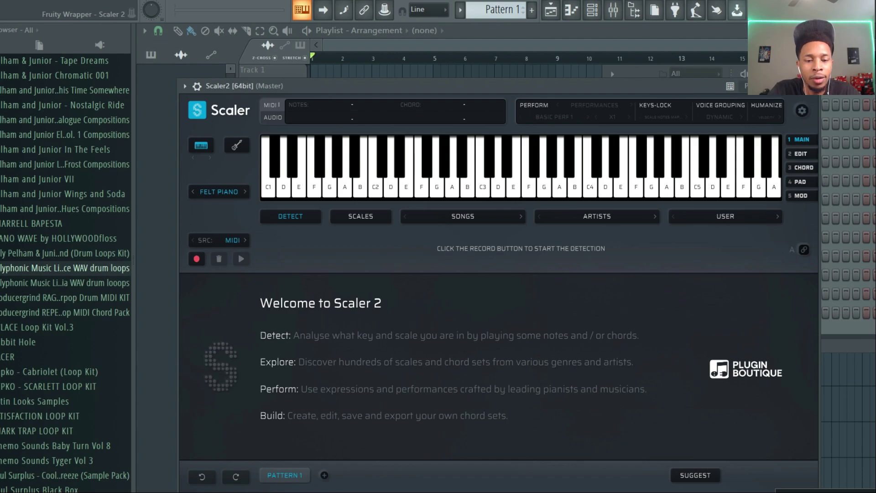
Switch to FL Studio and set the Scaler2 piano roll's scale highlighting to E Minor Natural (Aeolian).
key(F7)
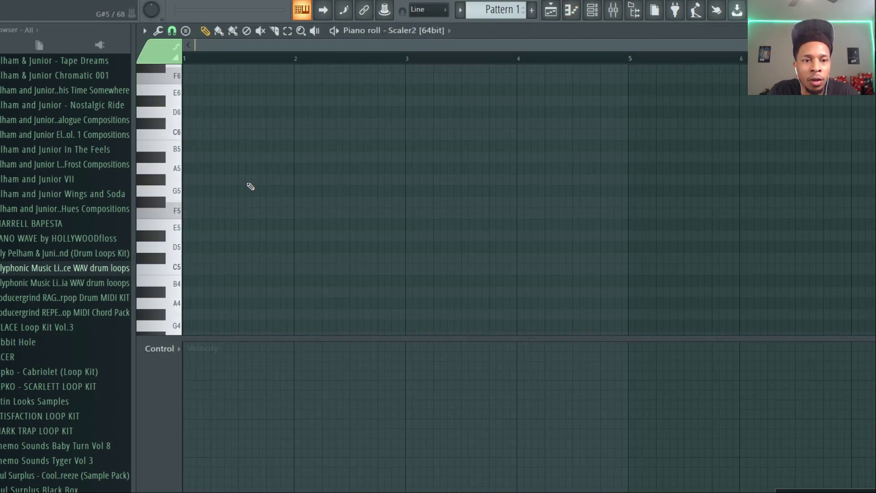
click(144, 30)
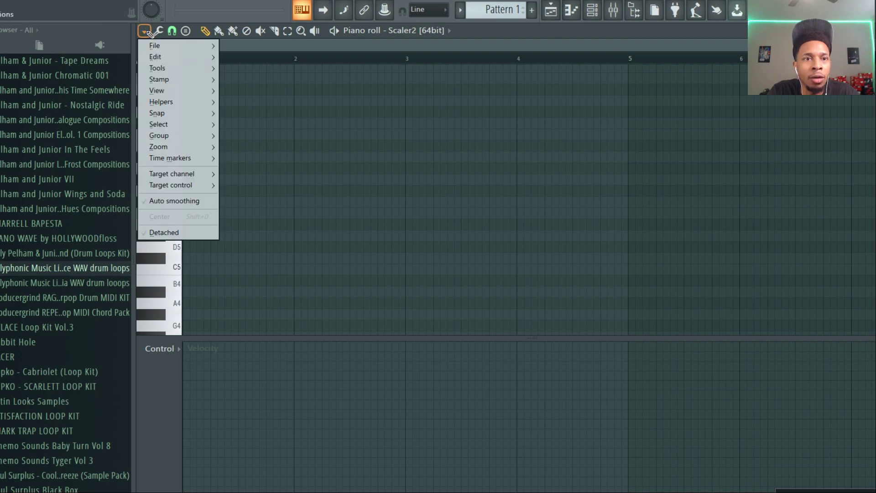
mouse_move(164, 101)
mouse_move(265, 113)
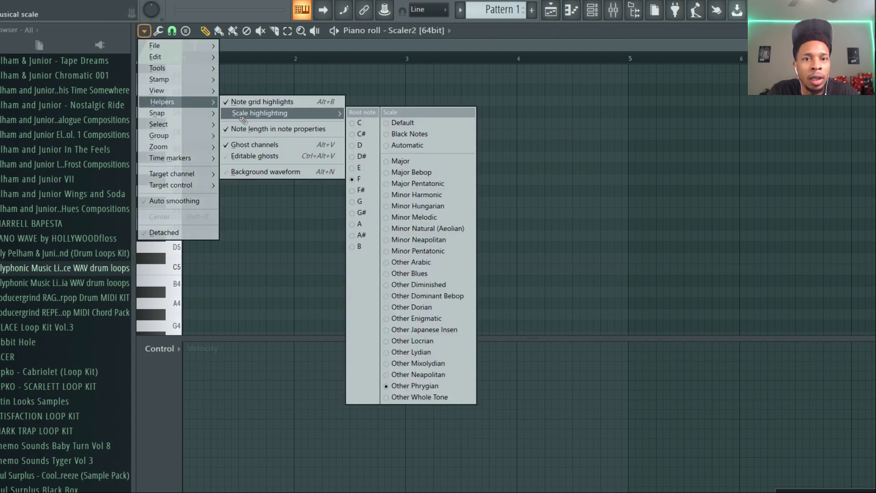
click(359, 167)
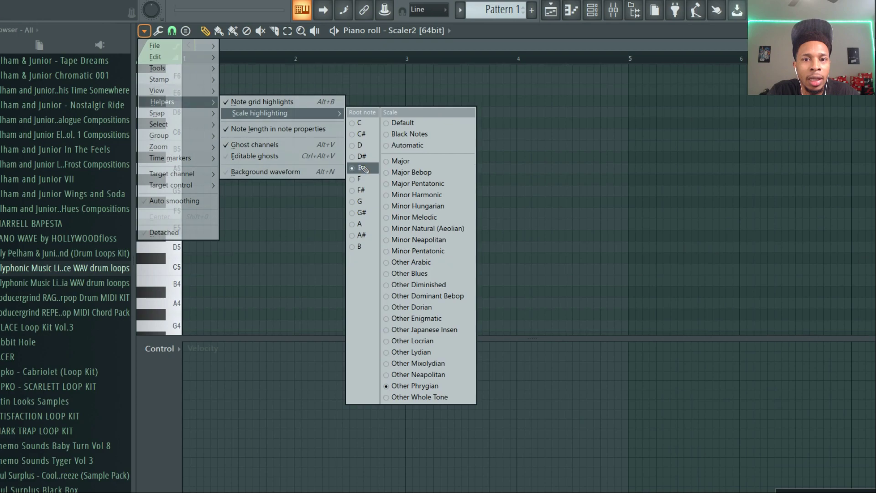
click(421, 230)
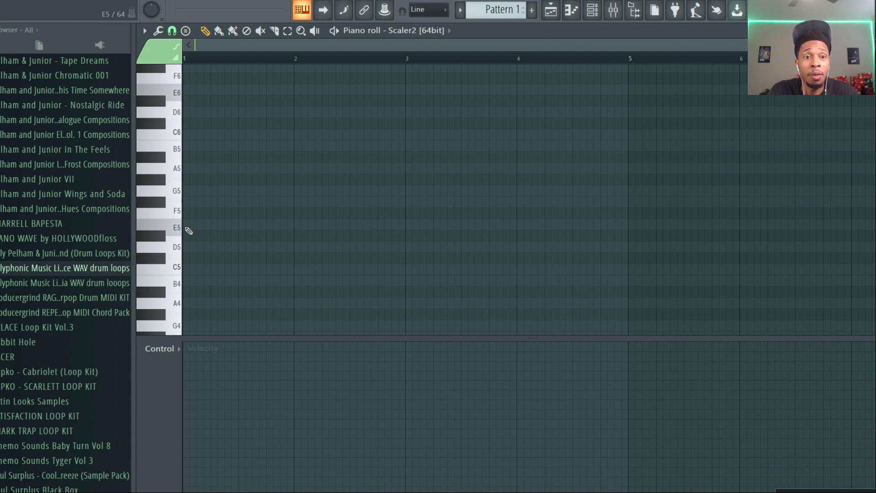
Draw a one-bar chord in bar 1 with the notes E5, G5 and B5.
click(188, 231)
drag(197, 226, 294, 227)
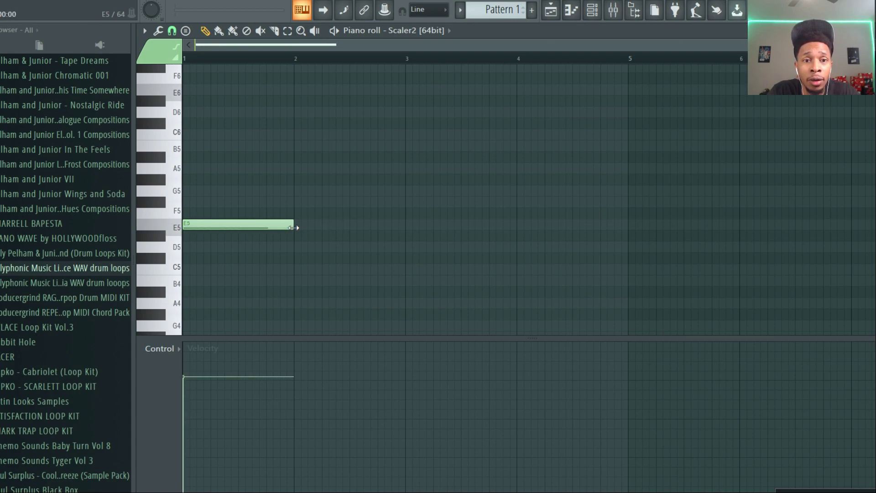
click(187, 191)
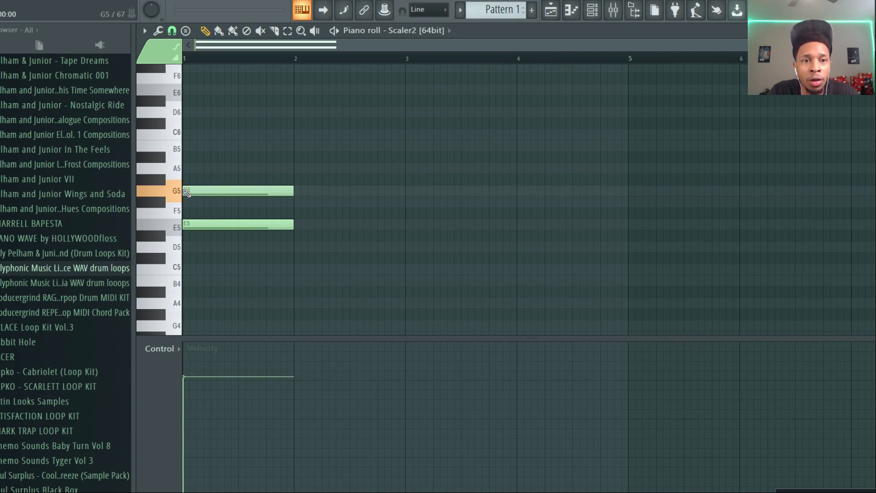
click(187, 146)
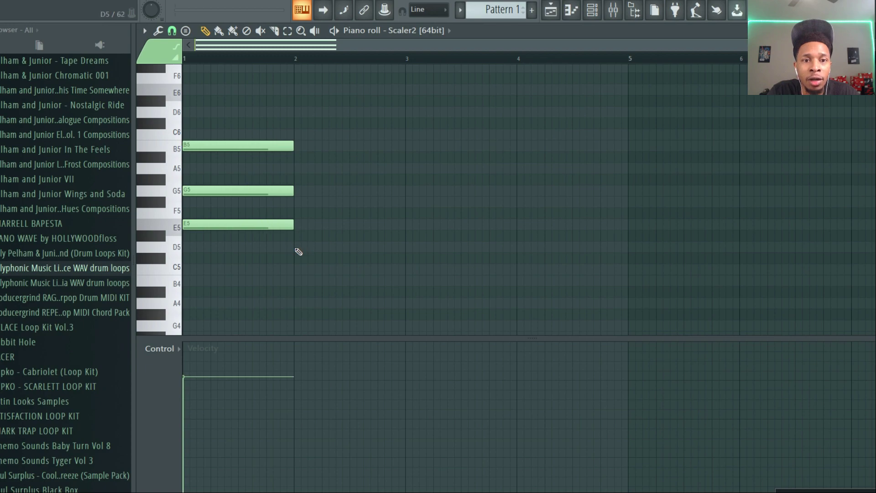
Add a one-bar chord in bar 2 with the notes D5, F#5, A5 and C6.
click(297, 247)
click(297, 201)
click(296, 168)
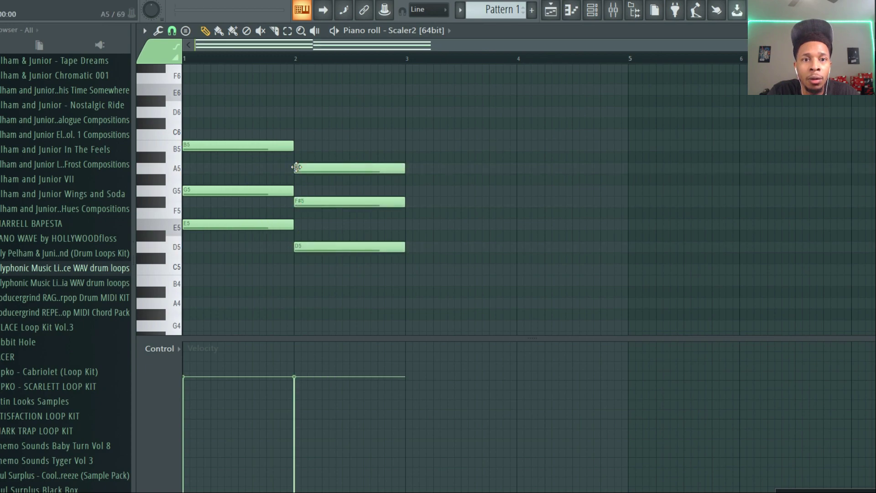
click(297, 134)
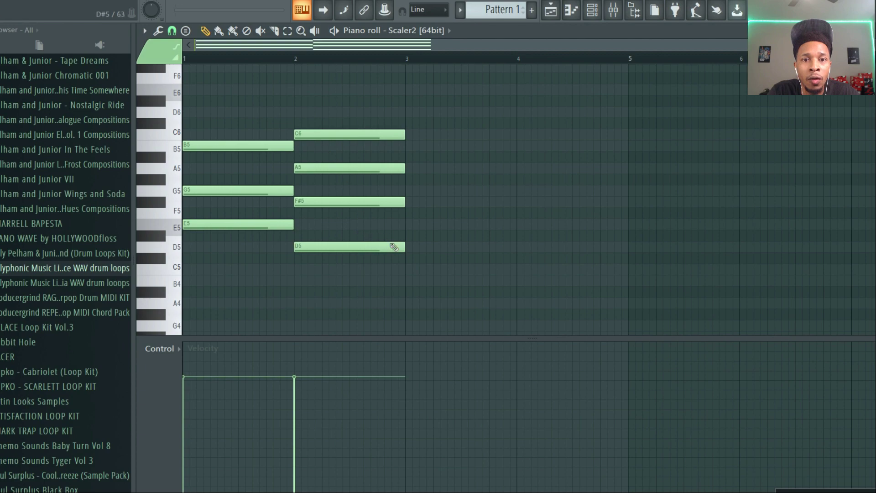
Build a one-bar chord in bar 3 from C5, E5, G5, A5 and C6.
click(409, 270)
click(409, 225)
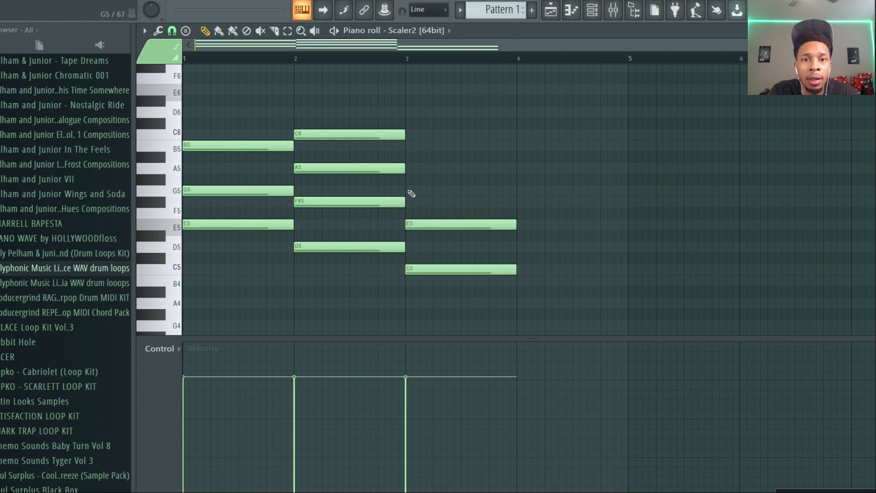
click(409, 191)
click(409, 158)
drag(411, 166, 411, 175)
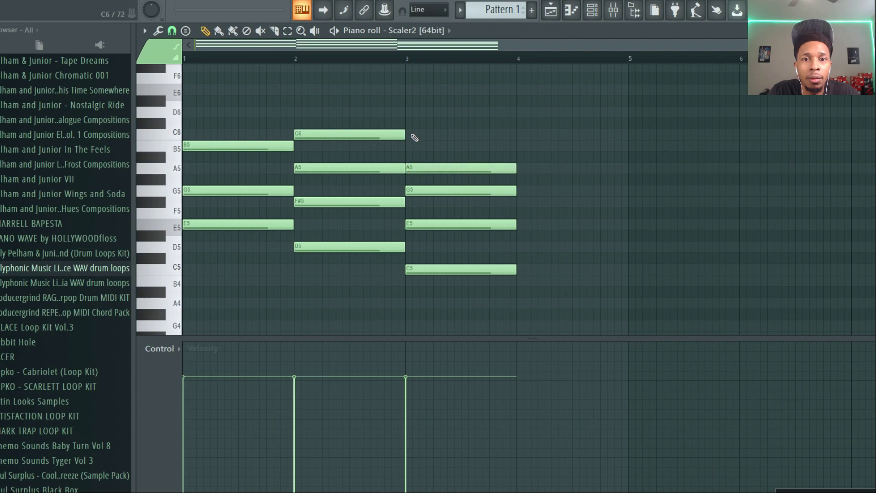
click(413, 135)
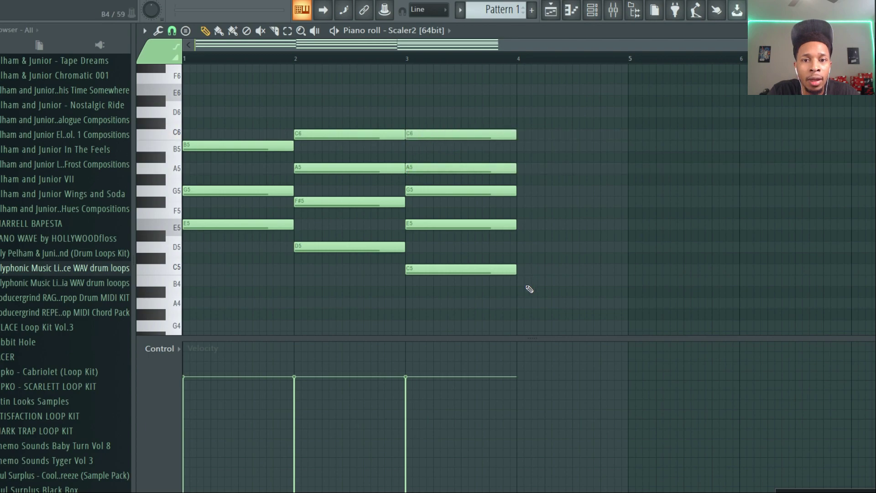
Add a one-bar chord of F#5, A5, C6 and D6 in bar 4 and play back the progression.
click(521, 203)
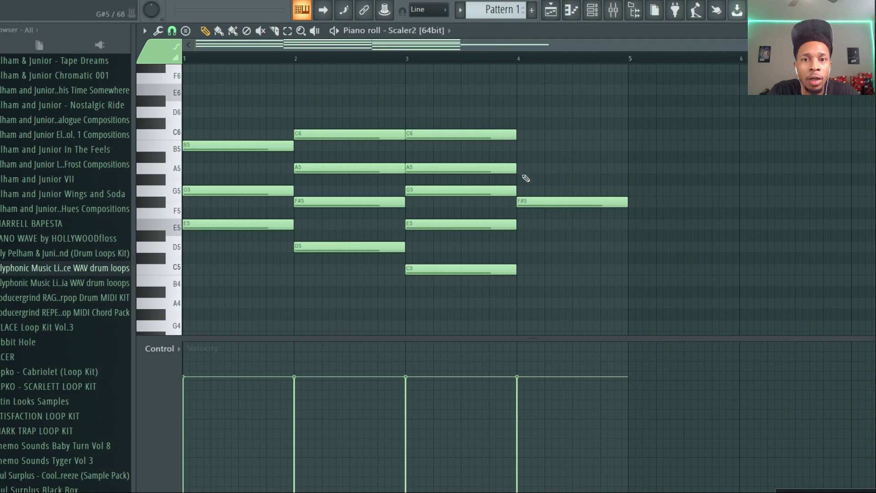
click(521, 168)
click(521, 135)
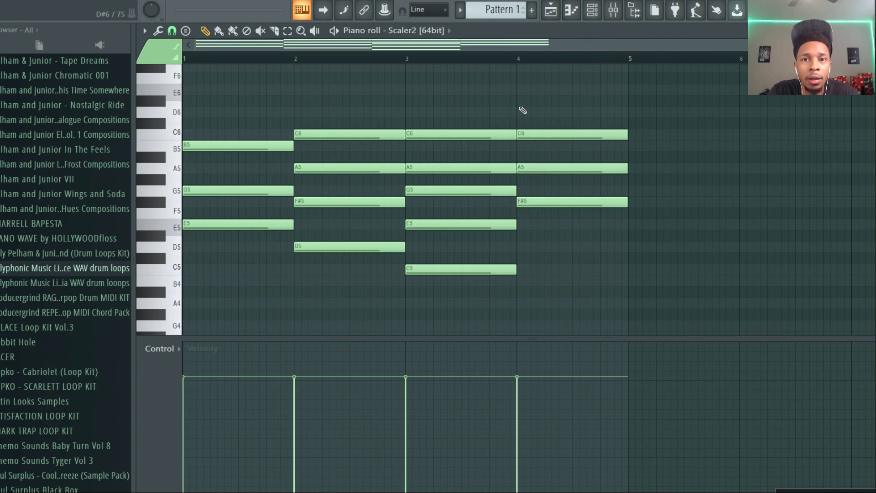
click(521, 112)
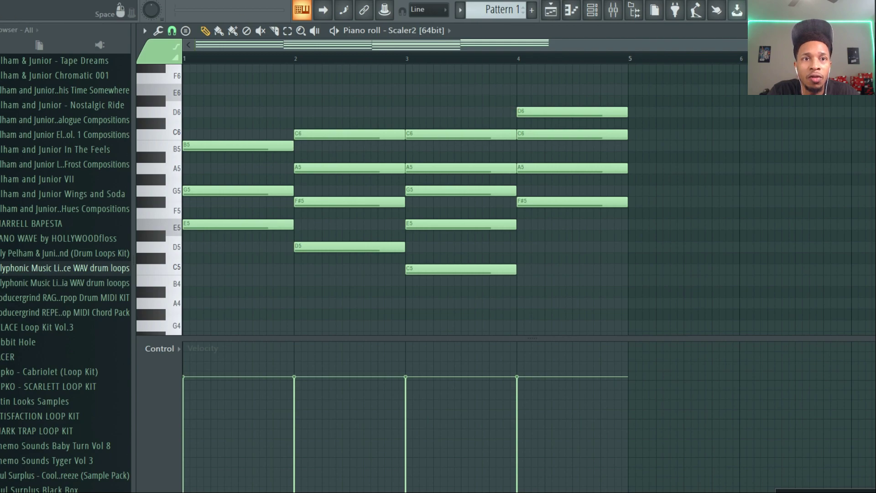
key(space)
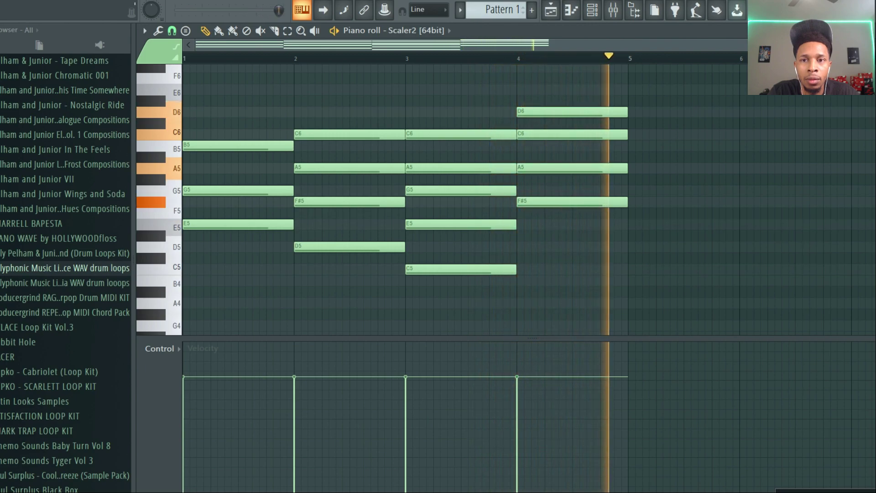
key(space)
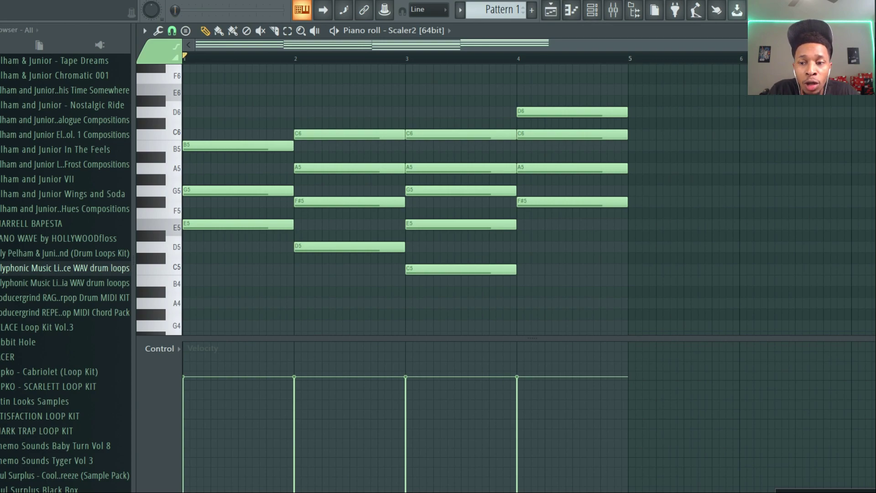
Export the chord progression from the Scaler2 piano roll as a MIDI file.
click(145, 31)
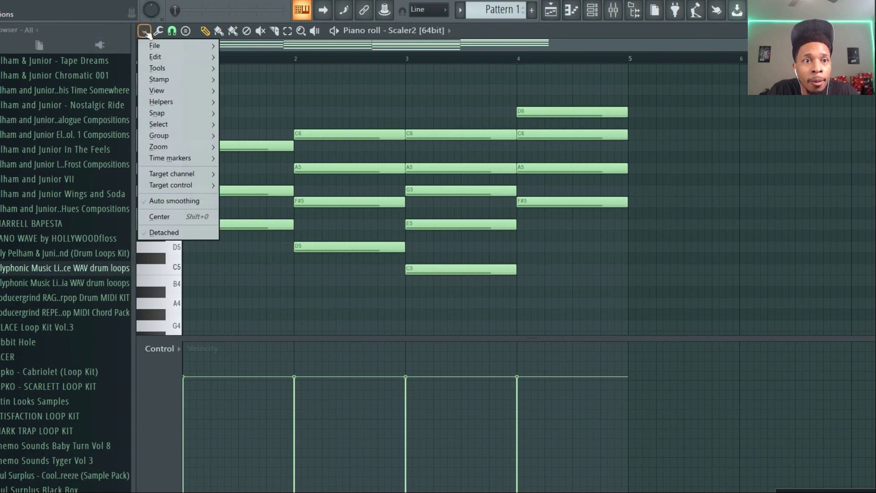
mouse_move(181, 46)
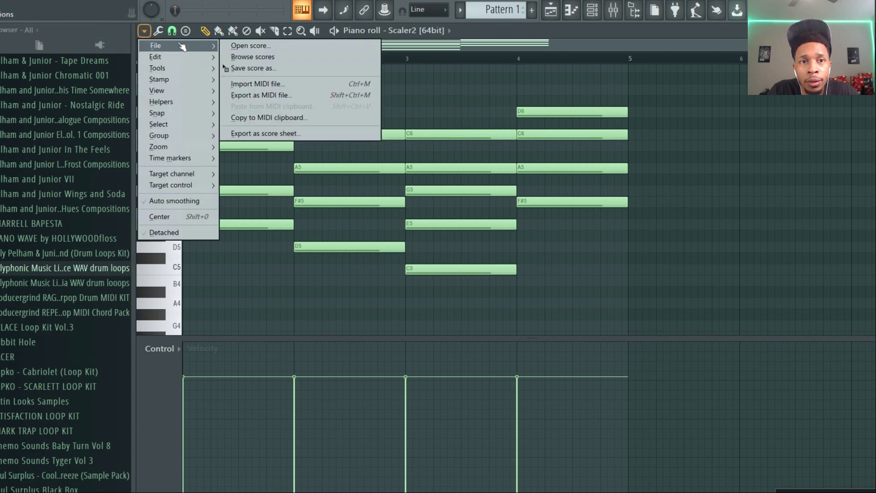
click(258, 95)
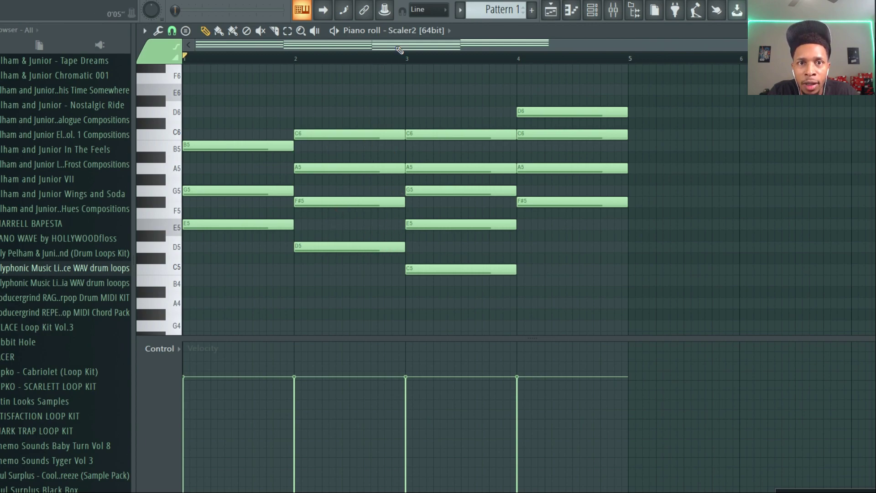
Load the exported Bey Midi file from the Video midi folder onto the first Heat Up 3 channel.
scroll(47, 213, up, 10)
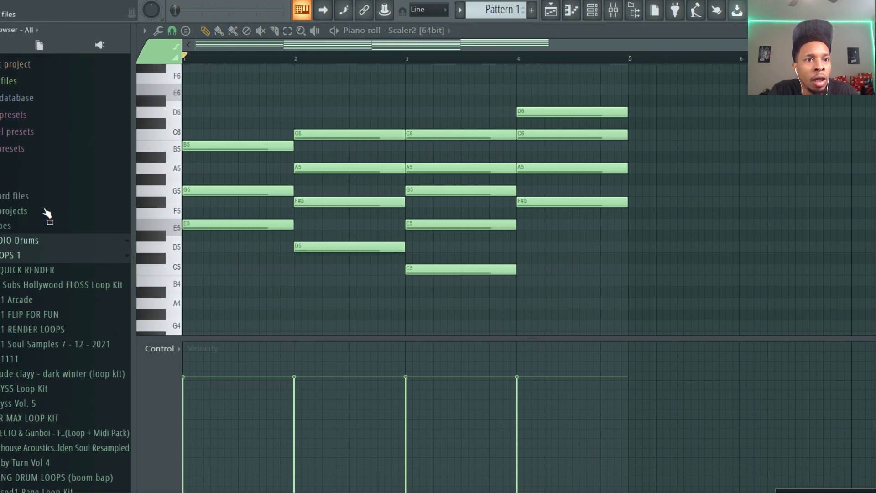
click(9, 267)
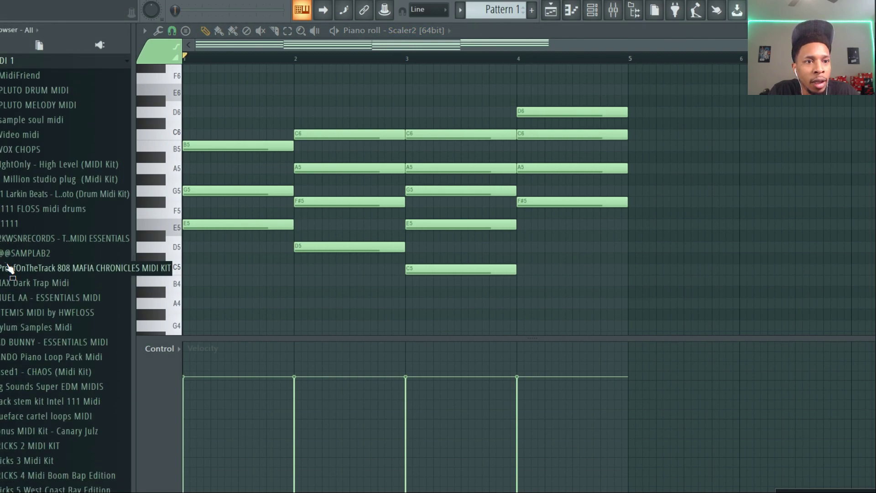
click(27, 137)
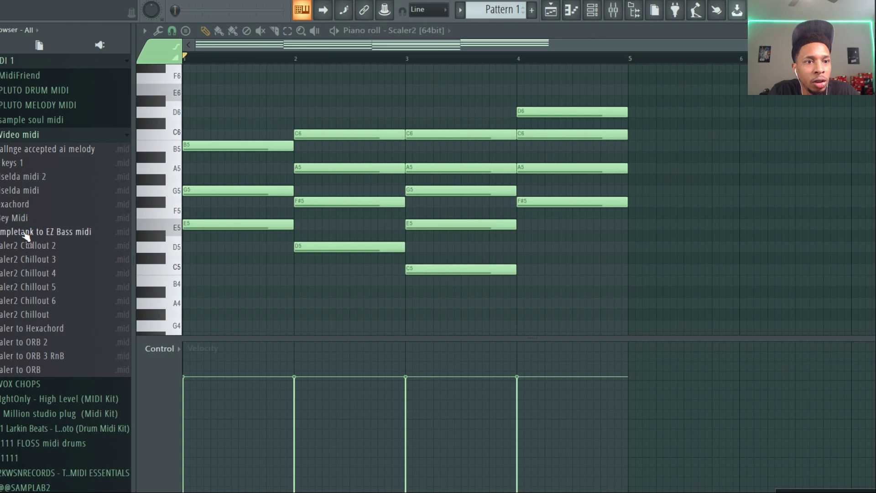
drag(18, 219, 697, 106)
key(F6)
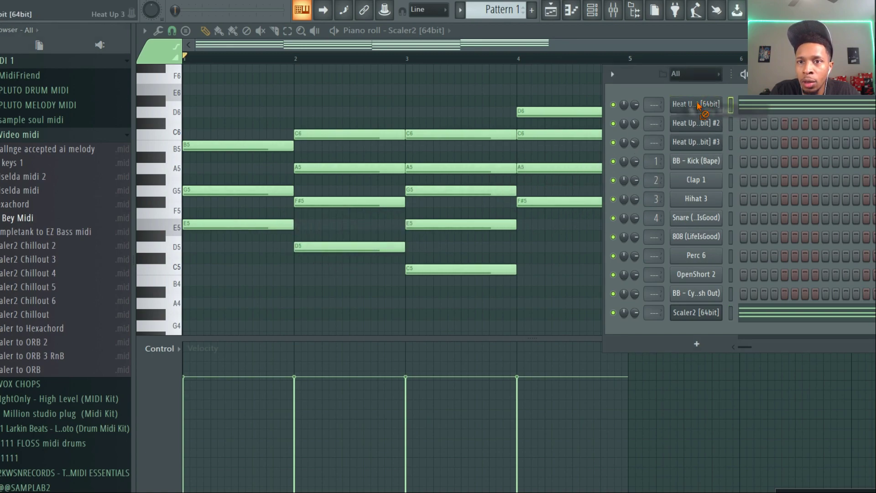
Choose the LO STARS keys preset for the first Heat Up 3 channel and solo that channel.
click(697, 106)
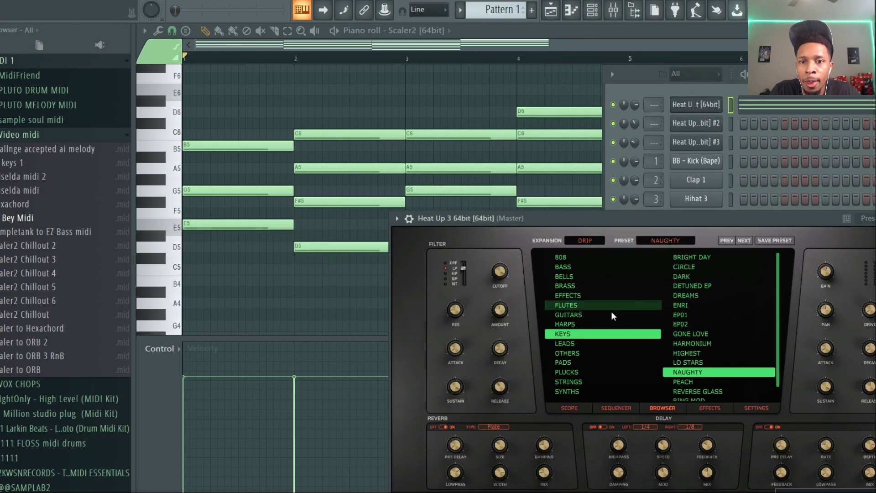
click(687, 362)
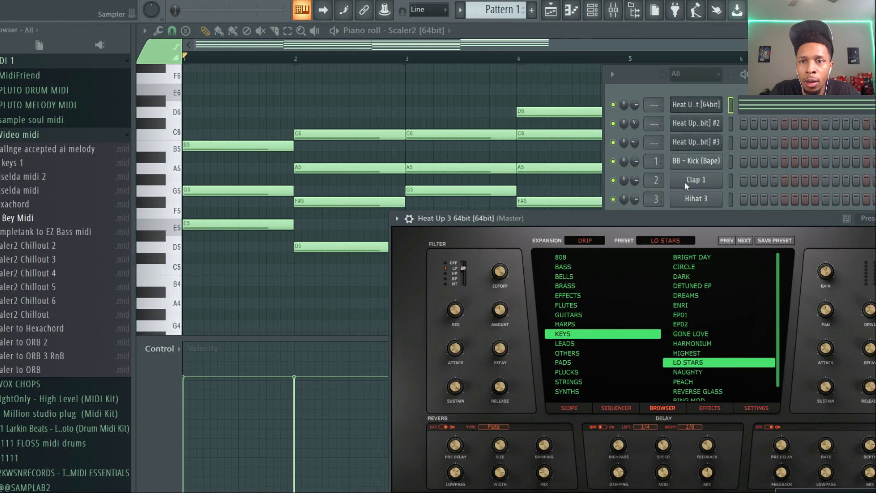
right_click(614, 105)
click(626, 115)
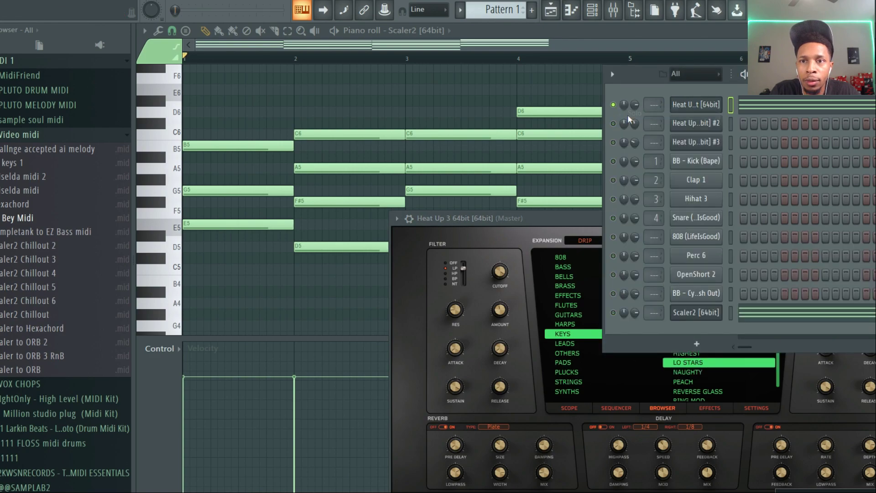
Open the first Heat Up 3 channel's piano roll and play back the imported chords.
drag(827, 74, 524, 78)
click(516, 110)
key(space)
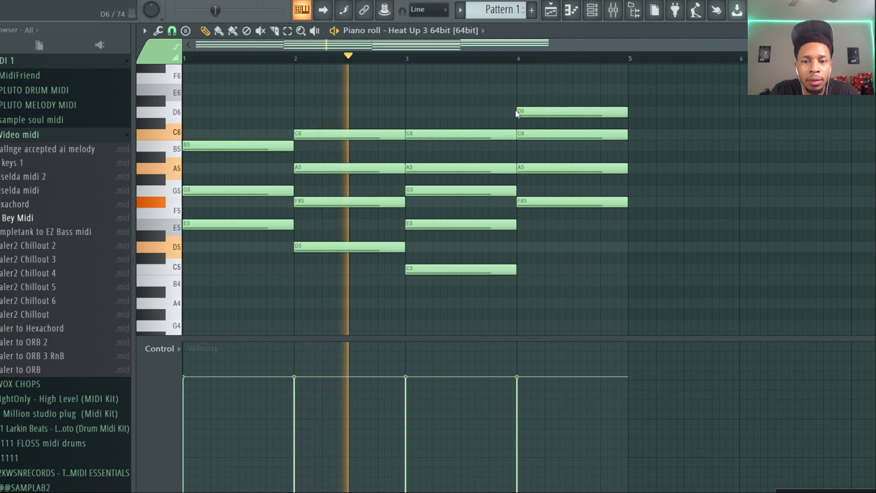
key(space)
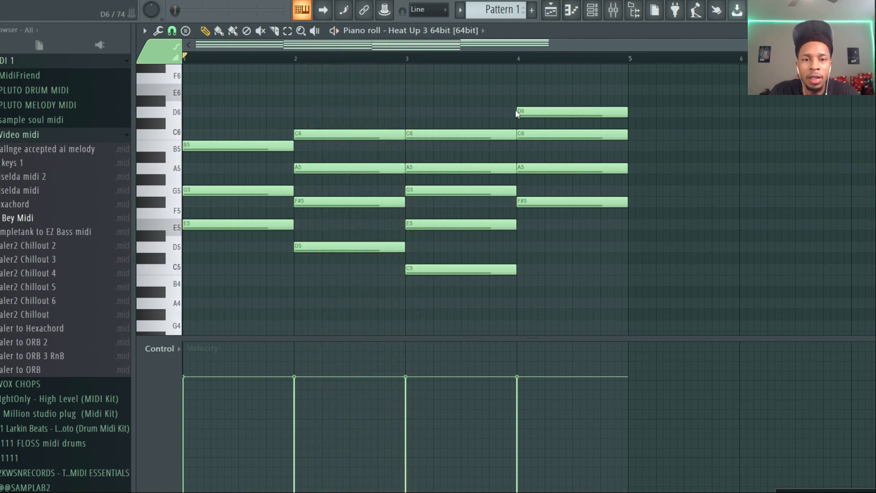
Clear the notes from the first Heat Up 3 channel and from the Scaler2 channel.
key(F6)
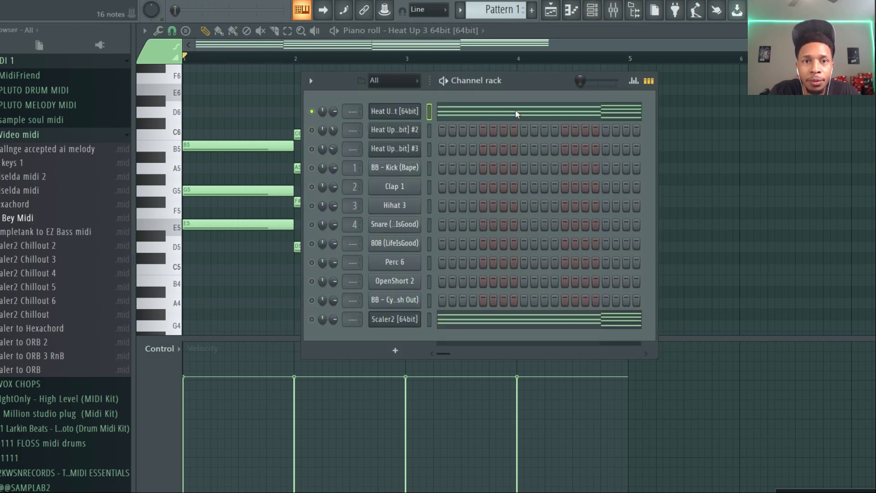
right_click(398, 111)
click(540, 111)
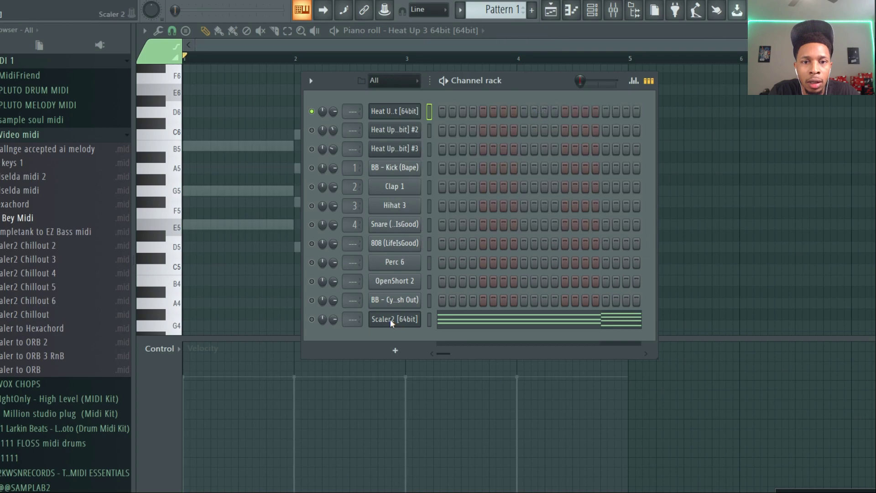
right_click(390, 319)
click(544, 315)
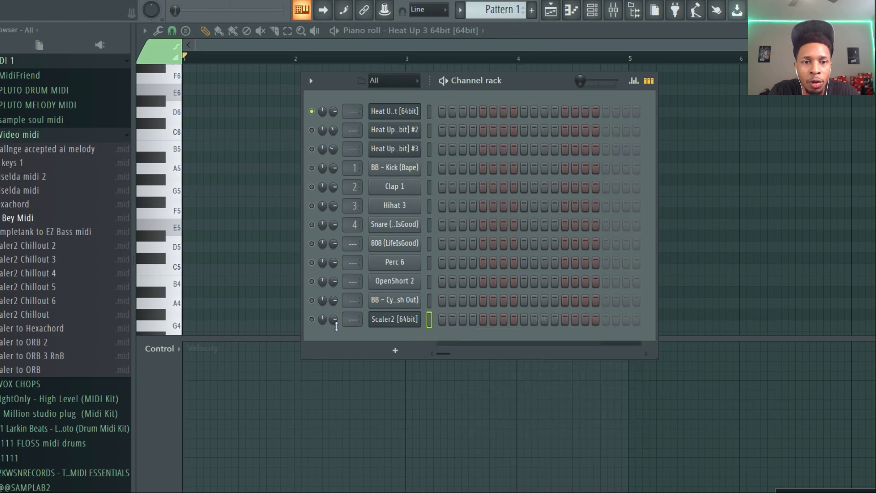
Unmute the Scaler2 channel, open its plugin and replace the current detection with the Bey Midi file.
click(311, 319)
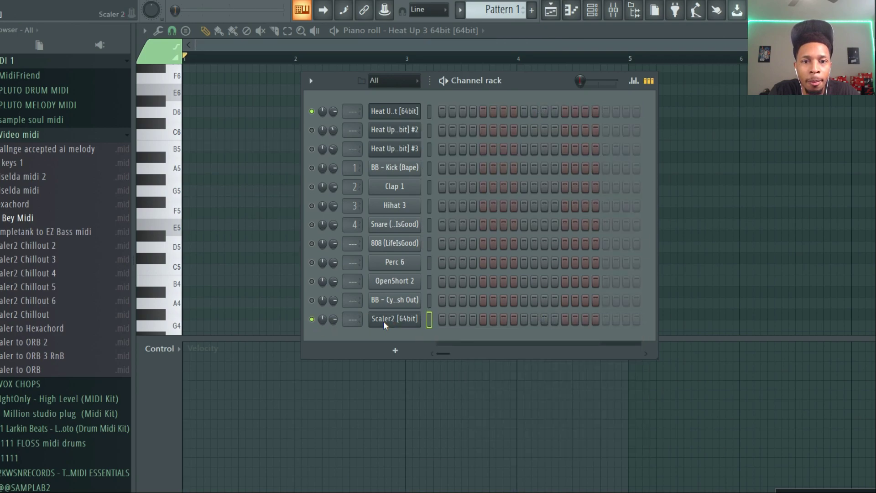
click(383, 321)
drag(415, 82, 430, 48)
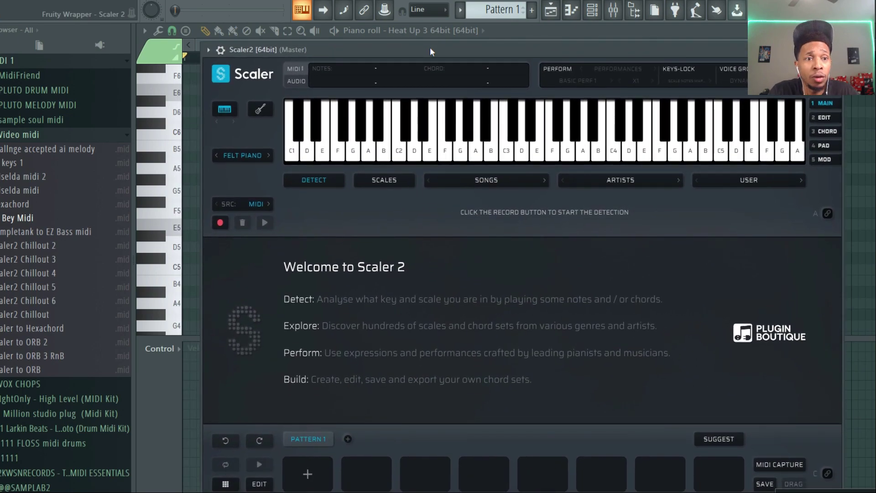
drag(19, 218, 474, 227)
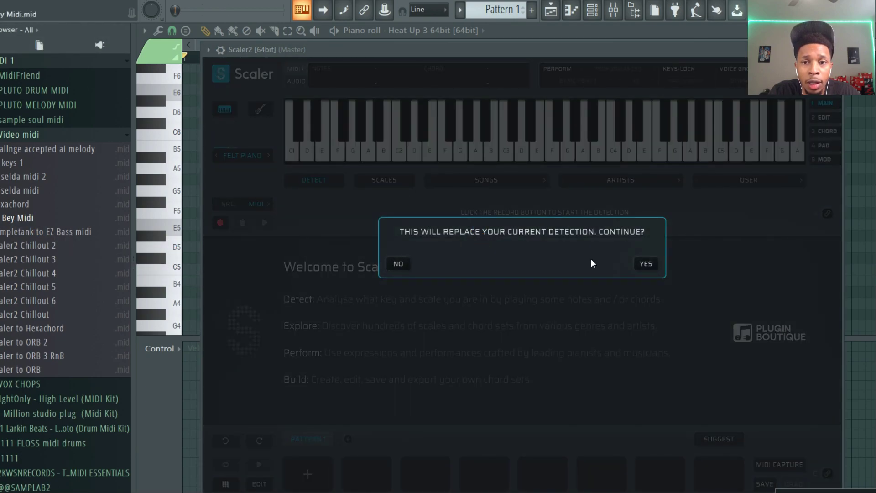
click(646, 265)
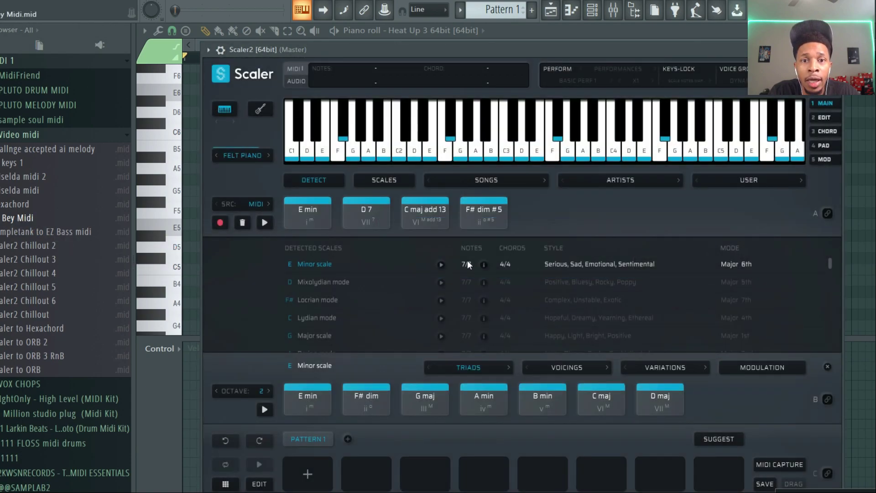
Load the Bey Midi file onto the first Heat Up 3 channel and arrange the windows to show its notes beside Scaler 2.
drag(374, 44, 702, 64)
drag(7, 219, 419, 112)
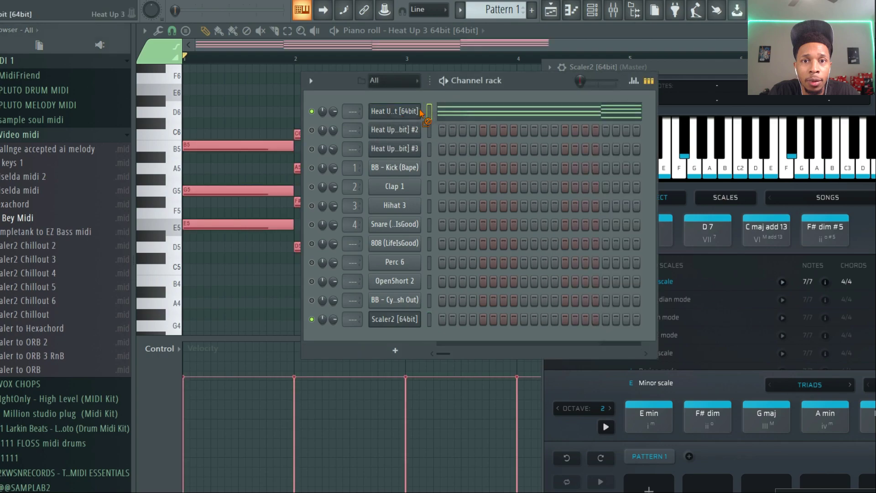
drag(539, 80, 338, 370)
drag(694, 68, 779, 57)
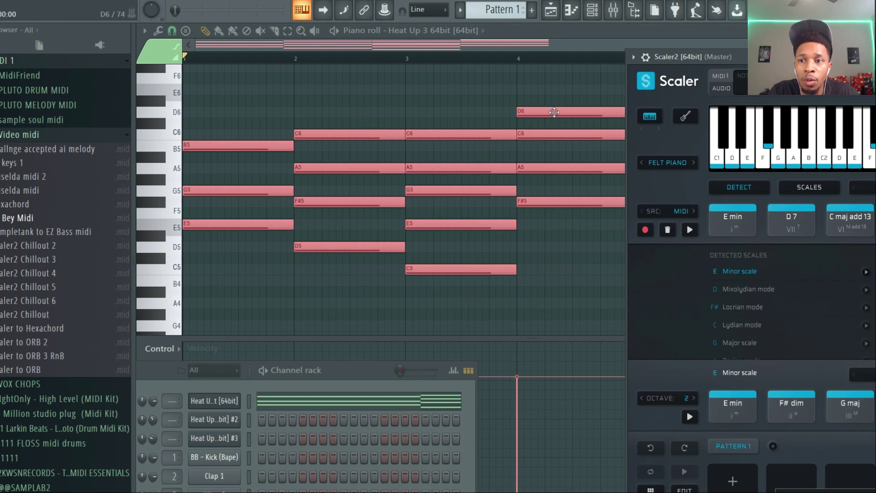
Add the detected chords E min, D 7, C maj add 13 and F# dim #5 to Scaler 2's Pattern 1.
drag(794, 56, 733, 136)
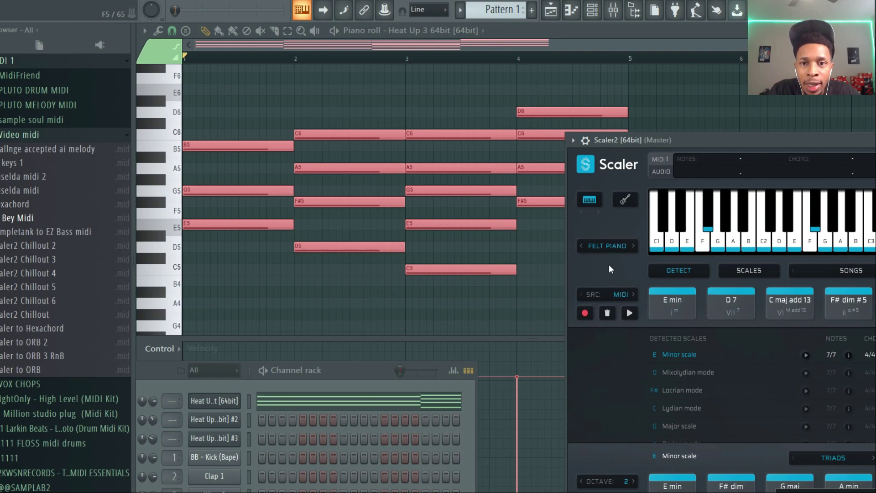
drag(760, 136, 537, 19)
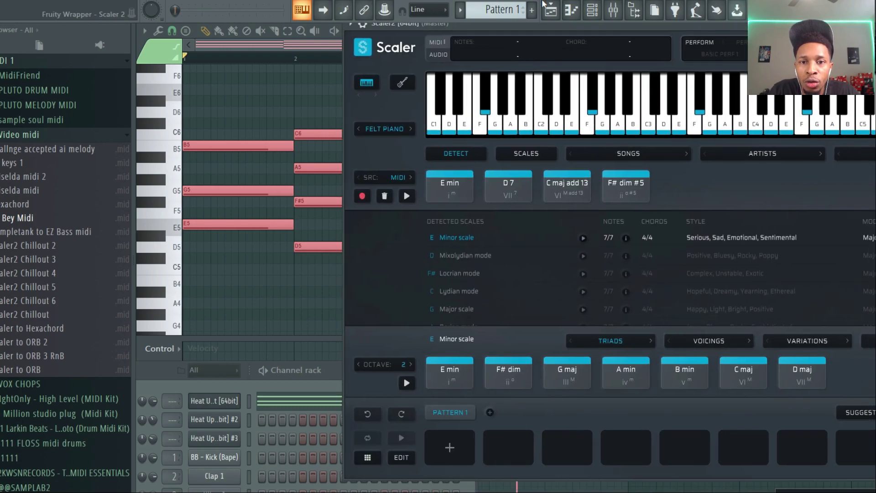
drag(448, 197, 450, 447)
drag(508, 188, 508, 446)
drag(567, 187, 566, 450)
drag(629, 194, 629, 449)
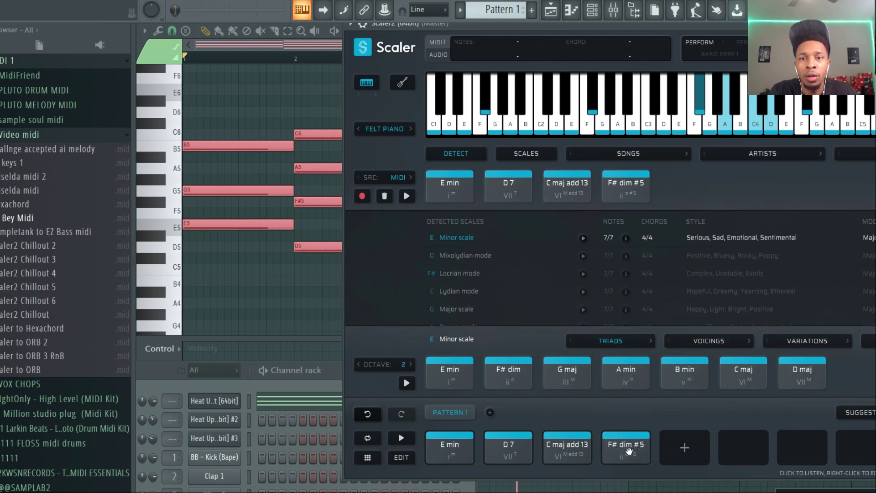
Extend Scaler 2's Pattern 1 with G maj, B min, C maj add 13 and C maj.
drag(567, 375, 684, 445)
drag(691, 369, 744, 445)
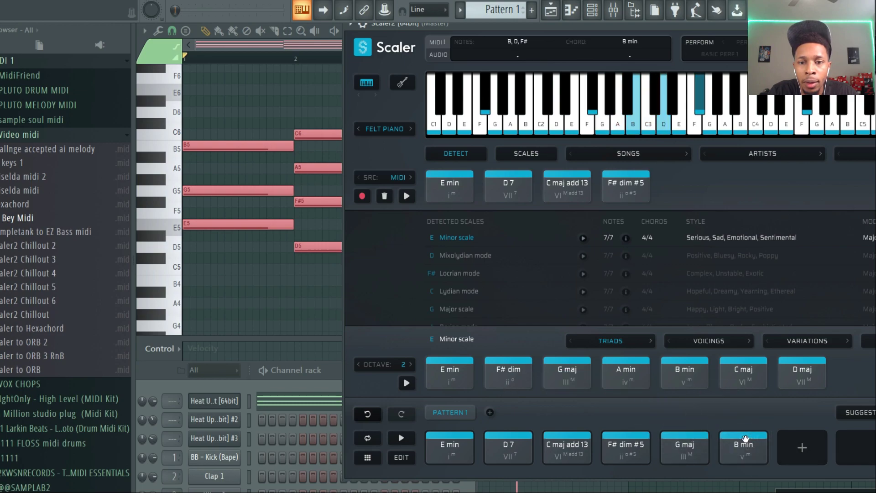
click(632, 379)
drag(567, 190, 802, 448)
click(746, 368)
drag(747, 368, 851, 439)
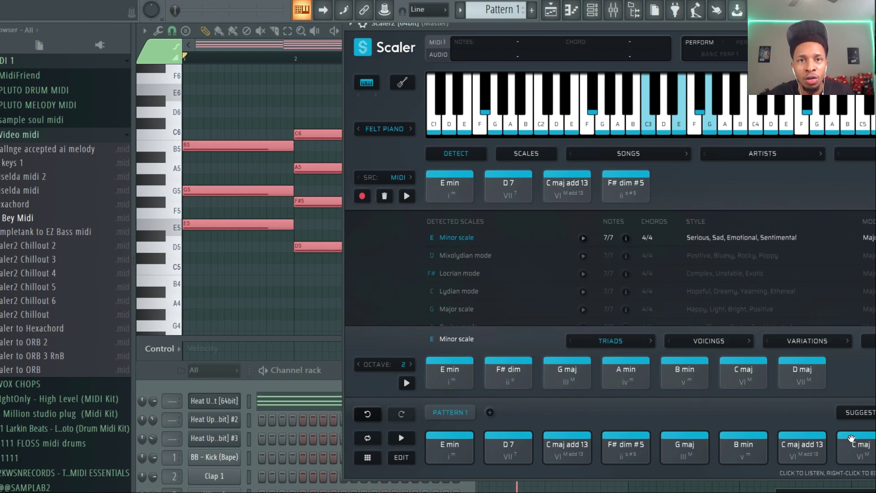
Delete all chords from Scaler 2's Pattern 1.
drag(853, 423, 451, 454)
key(Delete)
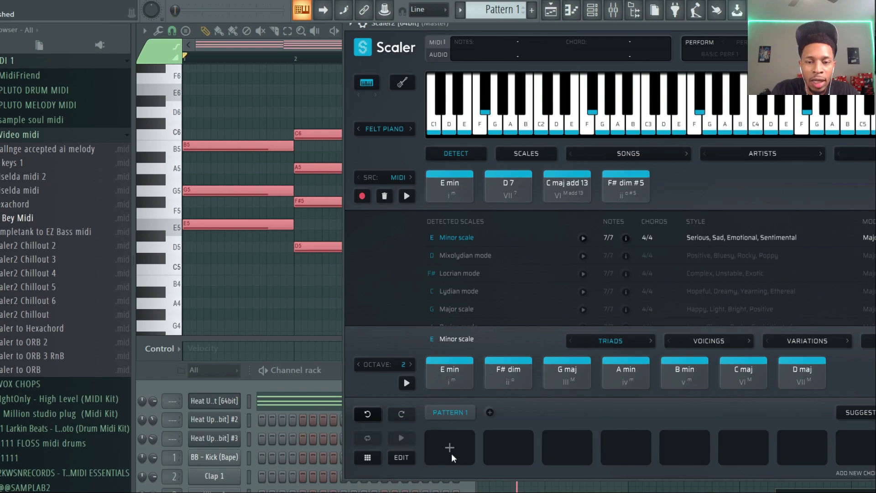
Replace Scaler 2's detection with the "minor 154 broken" WAV loop from the BlastOff folder.
drag(477, 26, 477, 180)
scroll(9, 114, up, 3)
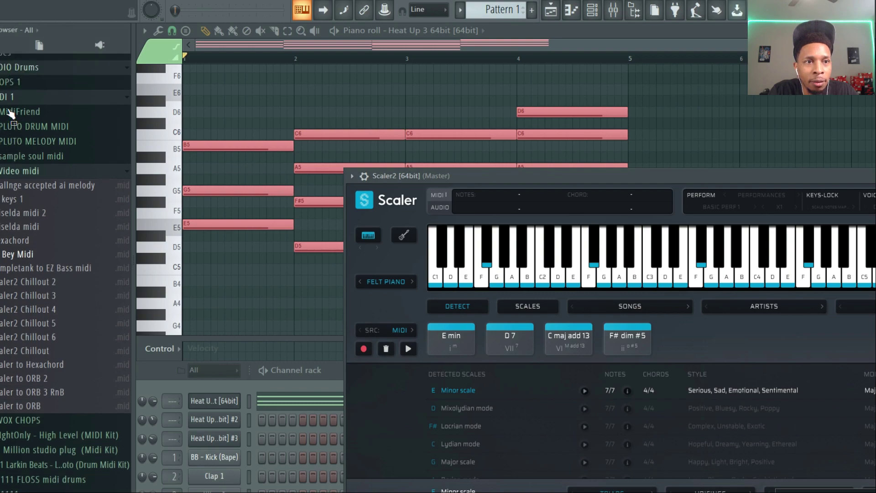
click(6, 169)
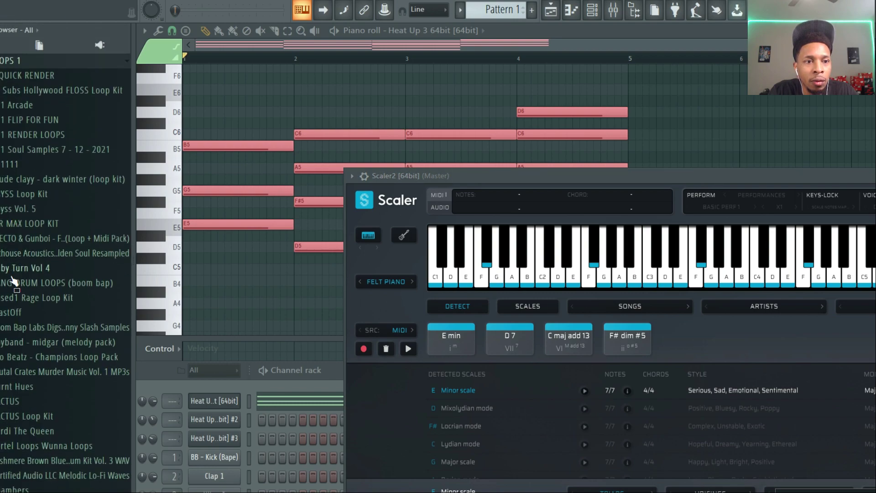
click(8, 314)
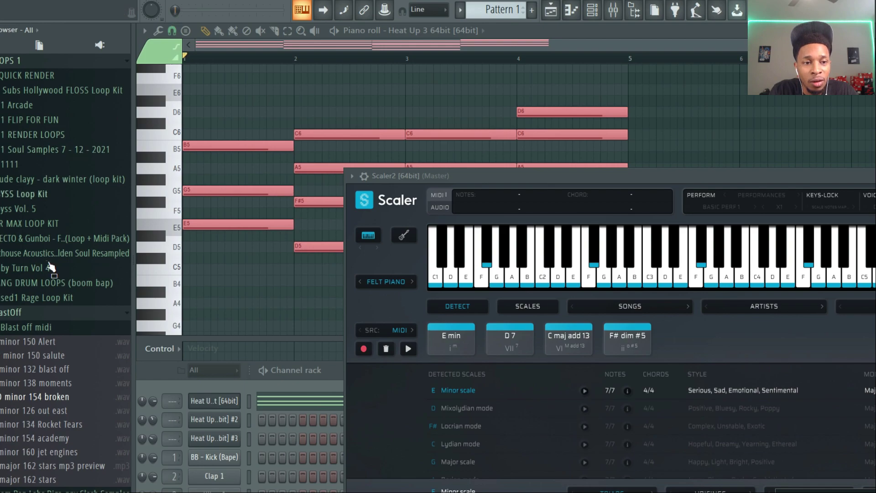
drag(46, 397, 555, 340)
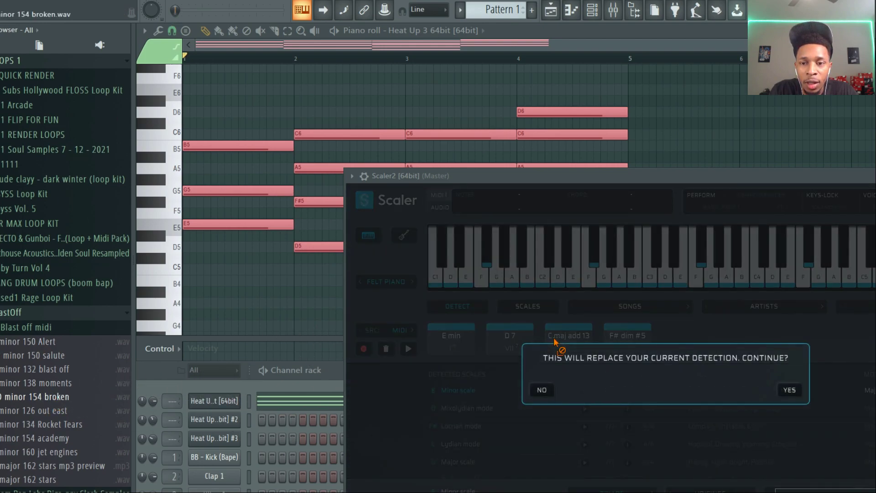
click(782, 391)
Audition the detected chords G min add 9 / D, C# maj7(b5) / G, A min / E, F maj7 / A and D sus4.
drag(768, 172, 681, 38)
click(364, 217)
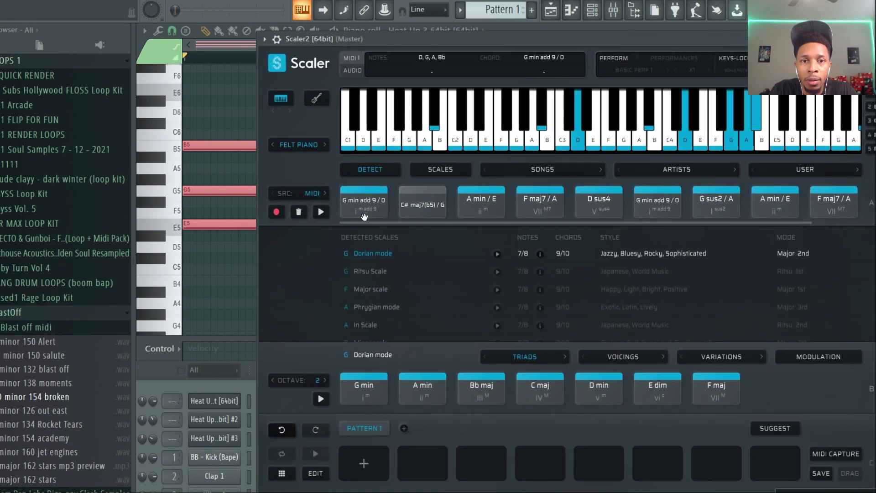
click(422, 205)
click(482, 200)
click(537, 197)
click(599, 206)
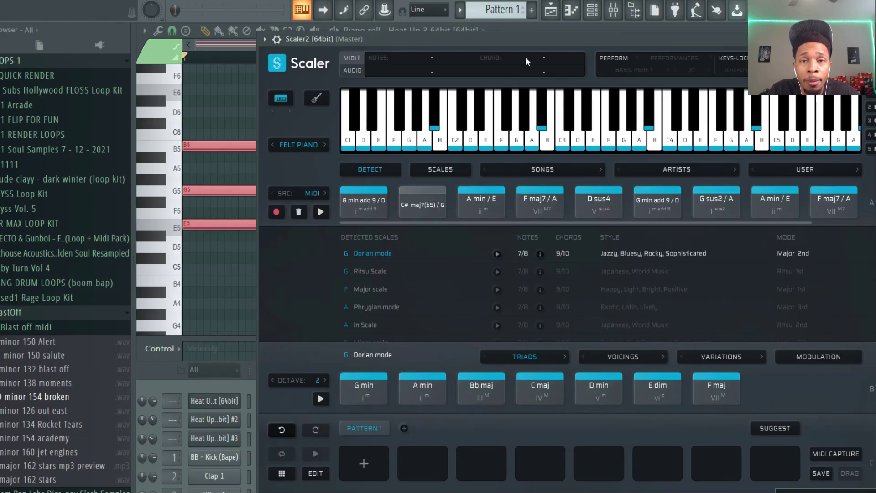
Add an EZkeys 2 instrument channel to the channel rack.
drag(524, 41, 499, 277)
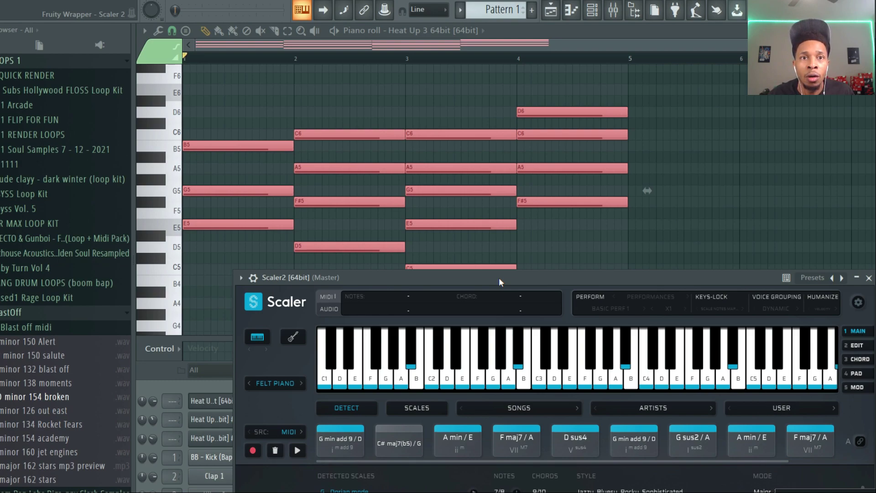
drag(499, 278, 760, 133)
drag(337, 368, 461, 109)
click(340, 381)
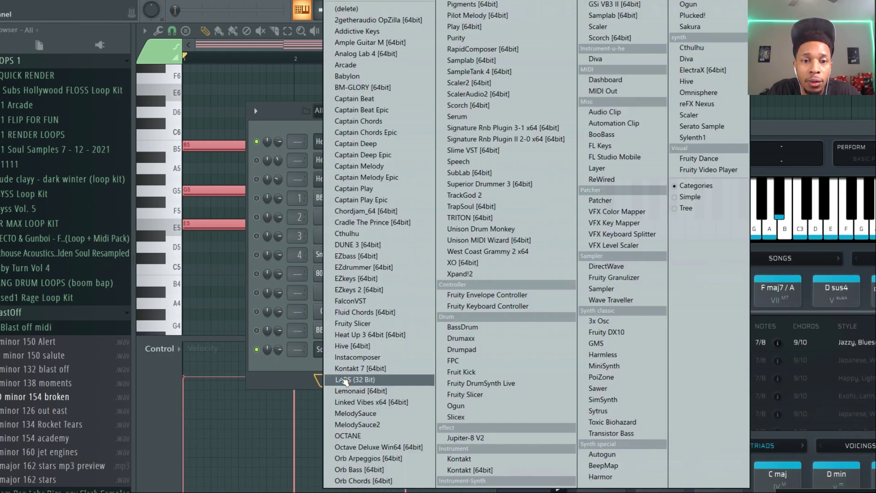
click(357, 289)
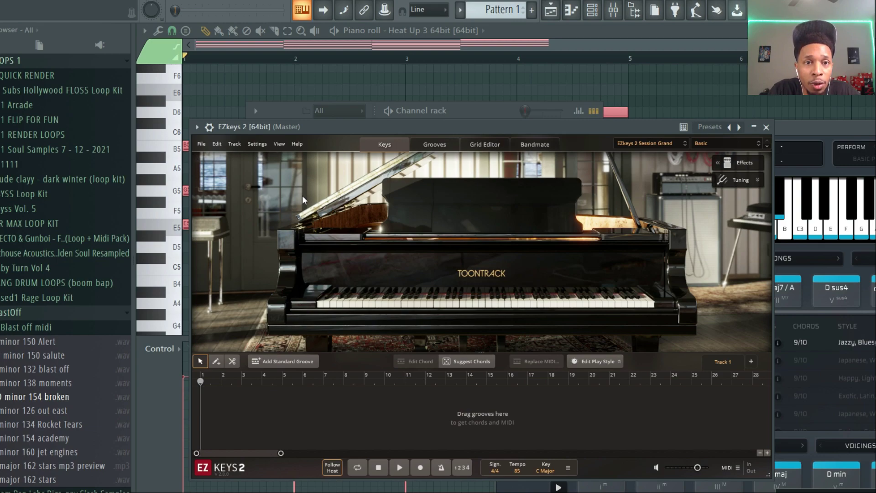
Place the Bey Midi file at bar 1 of the EZkeys 2 track and correct the song key to the suggested E Minor.
drag(344, 127, 352, 46)
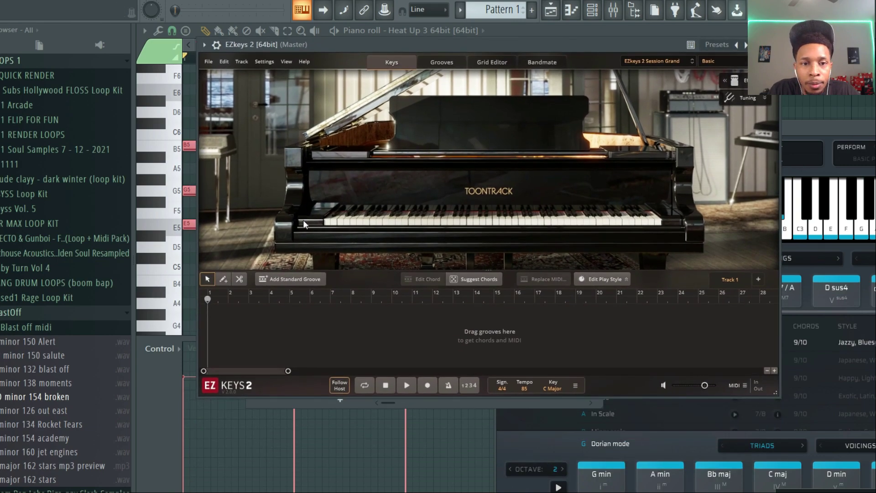
scroll(46, 237, up, 5)
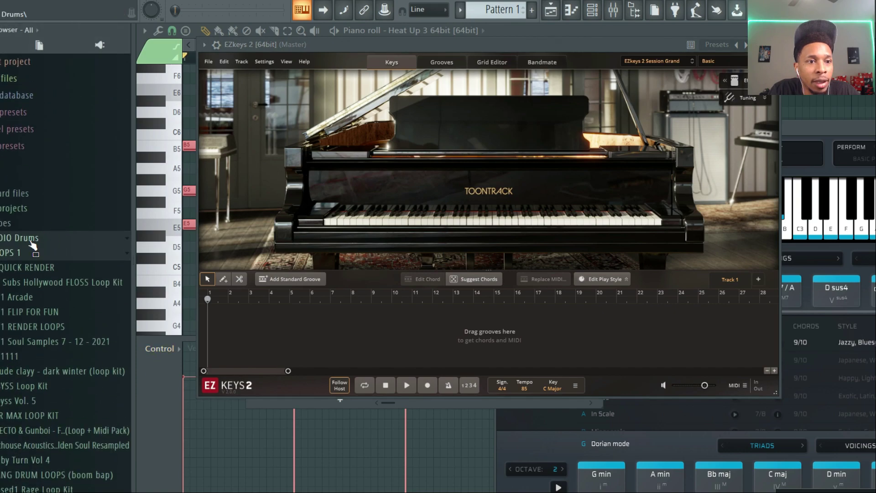
scroll(18, 255, down, 10)
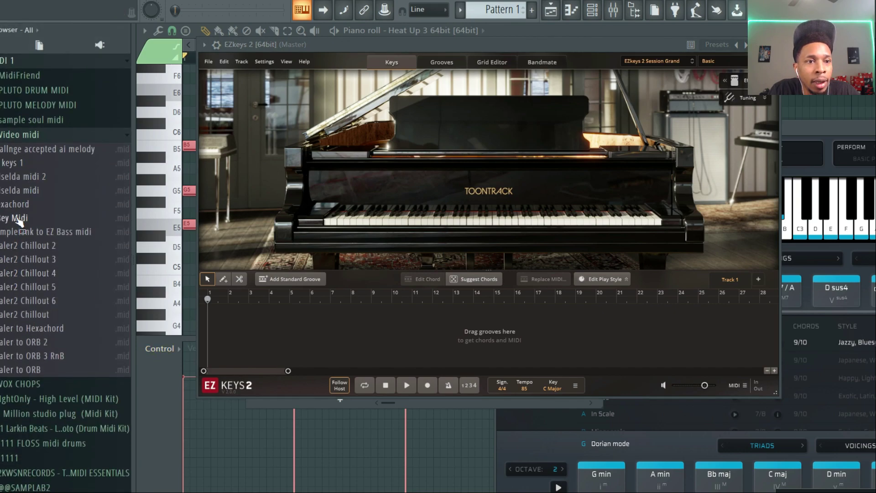
drag(18, 220, 211, 327)
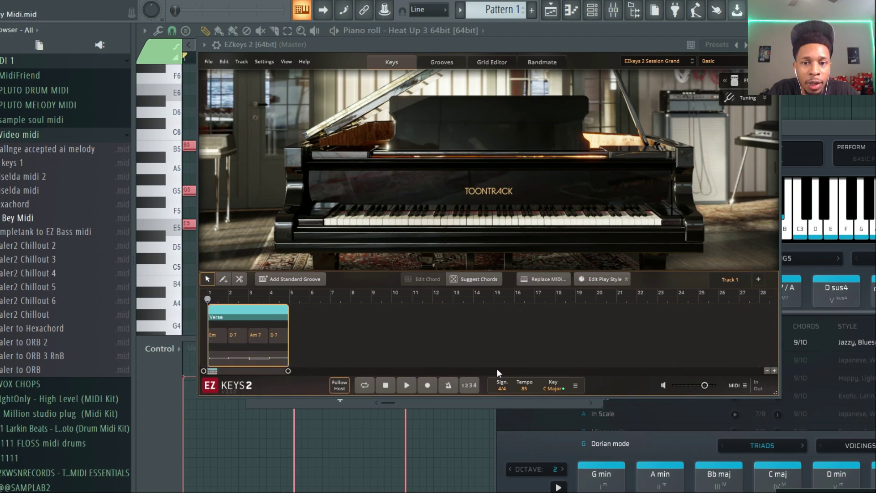
click(550, 391)
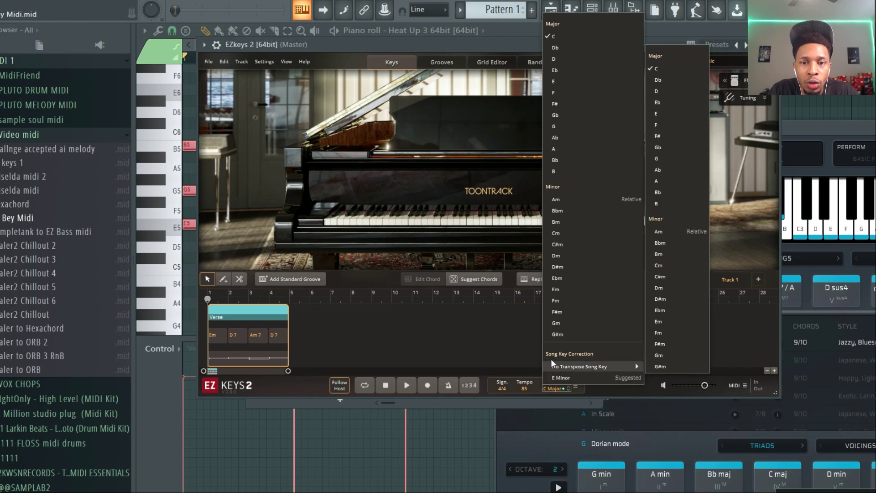
click(555, 377)
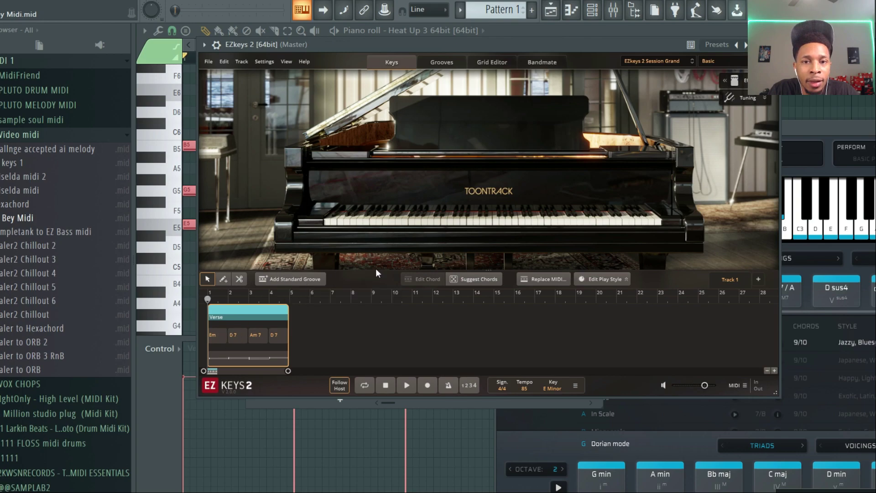
Replace the Verse block's four chords with the suggested Em 7, D, C and D.
click(475, 279)
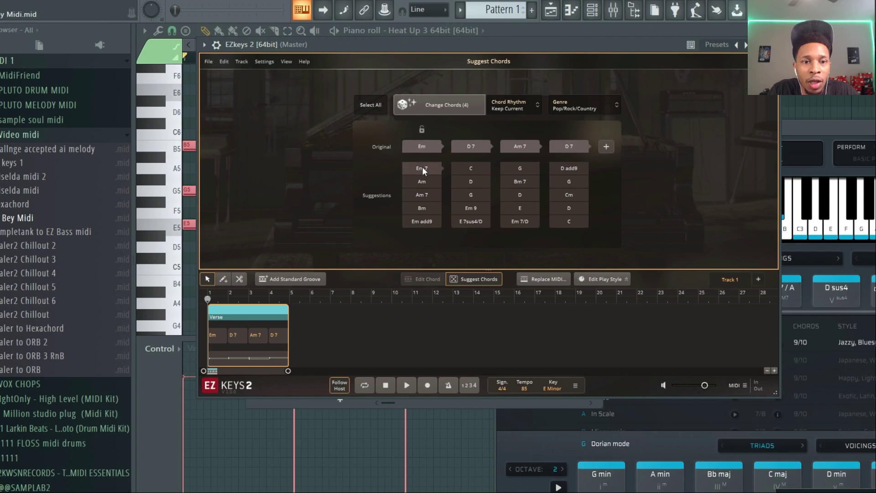
click(422, 168)
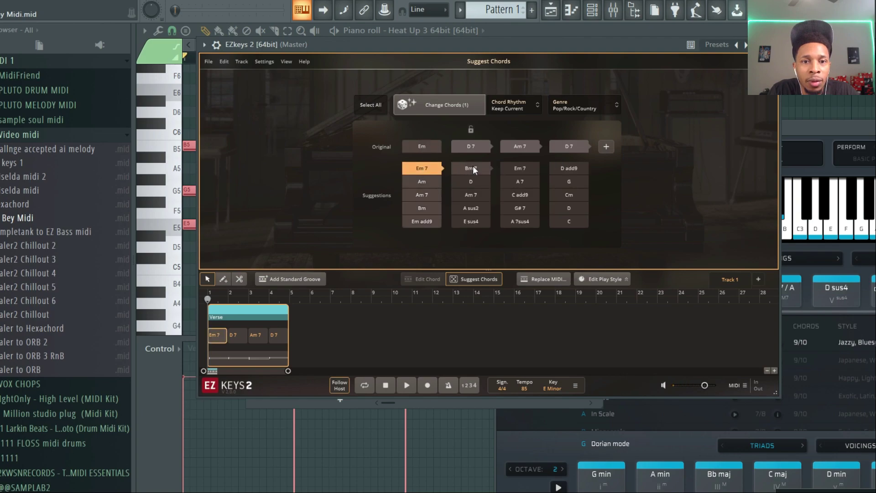
click(472, 183)
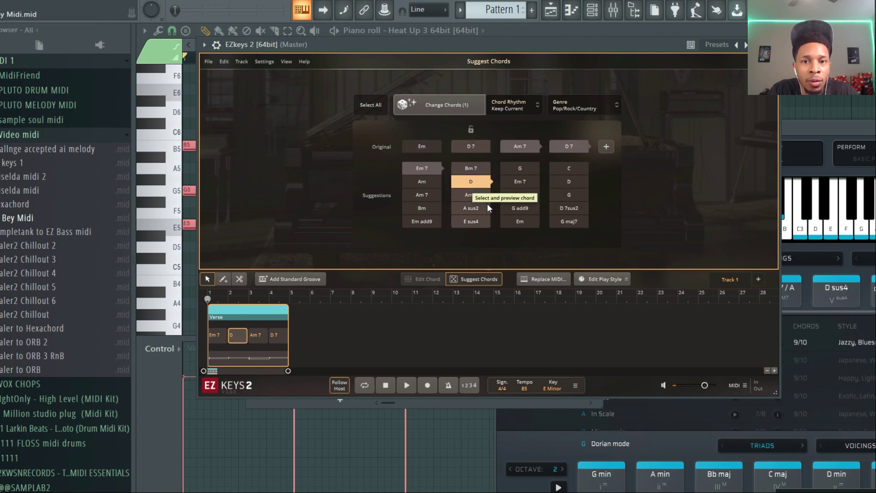
click(519, 192)
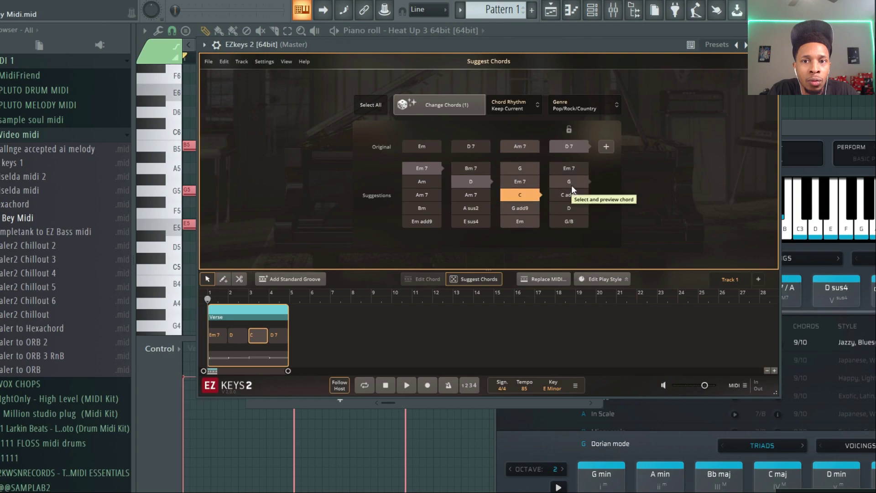
click(571, 209)
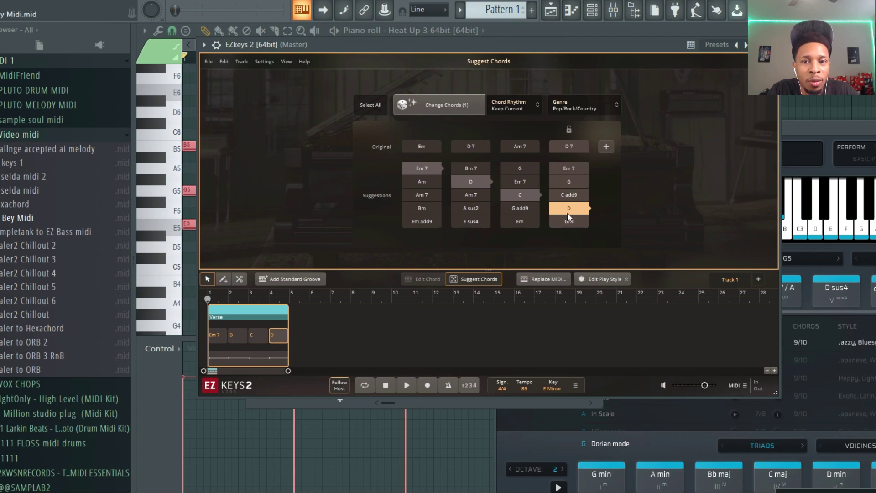
Filter the replacement MIDI for the Verse block by the Jazz genre and preview Intro 02 from Jazz Ballads.
click(545, 278)
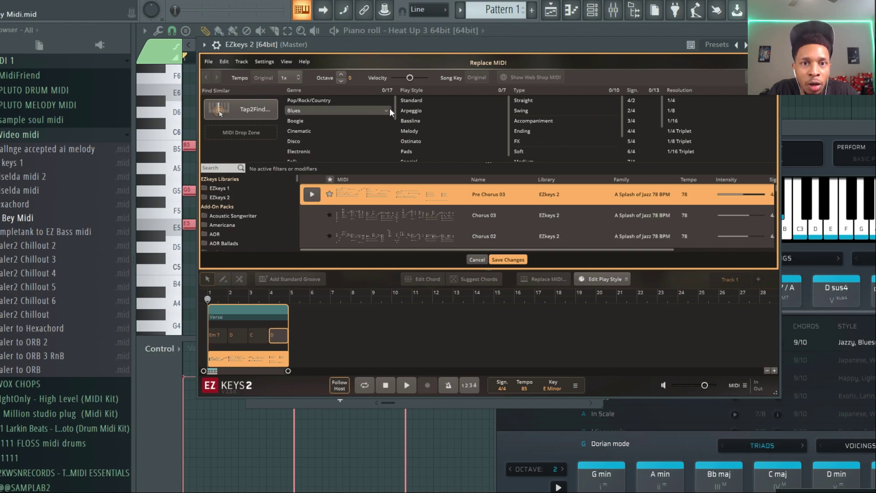
drag(393, 108, 394, 136)
click(286, 139)
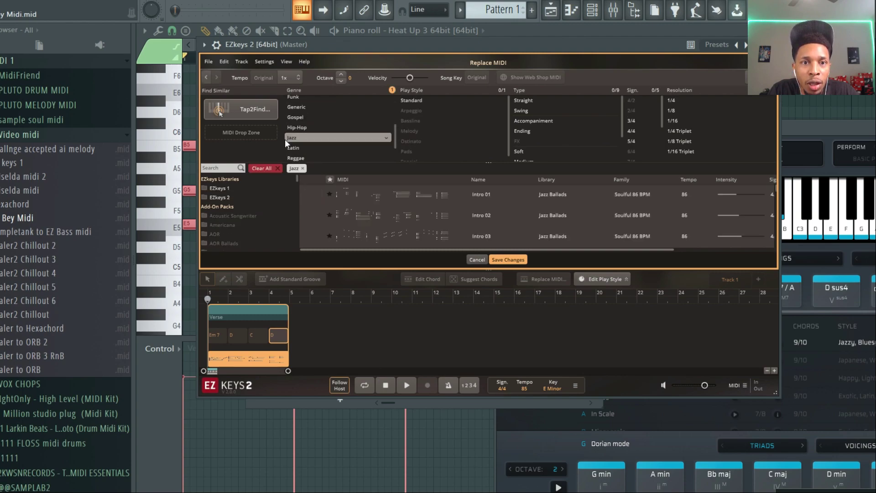
click(312, 217)
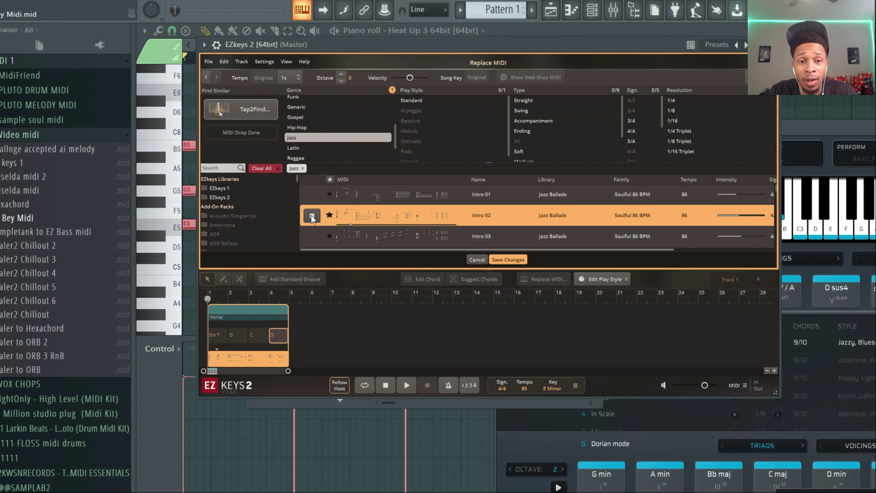
Save the Jazz Ballads Intro 02 groove as the Verse block's replacement MIDI.
click(501, 260)
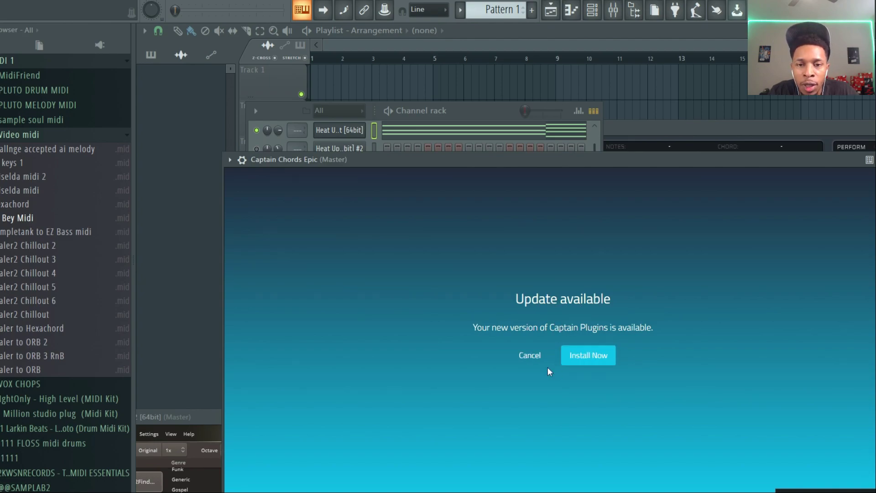
Dismiss the Captain Plugins update and start Captain Chords Epic in the key of E with the Minor scale.
click(529, 356)
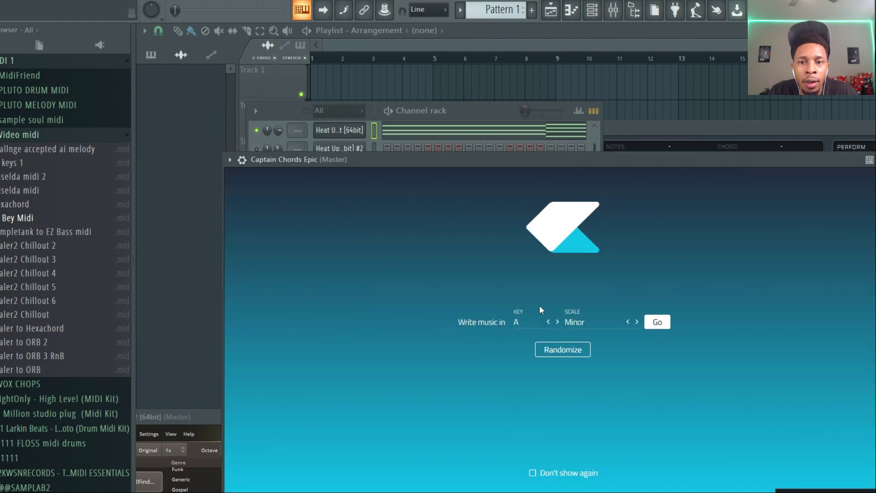
click(518, 321)
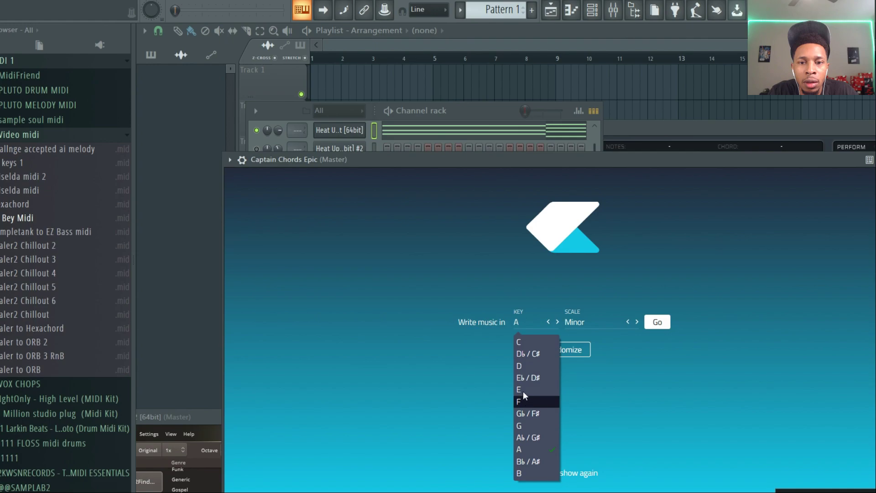
click(523, 392)
click(656, 323)
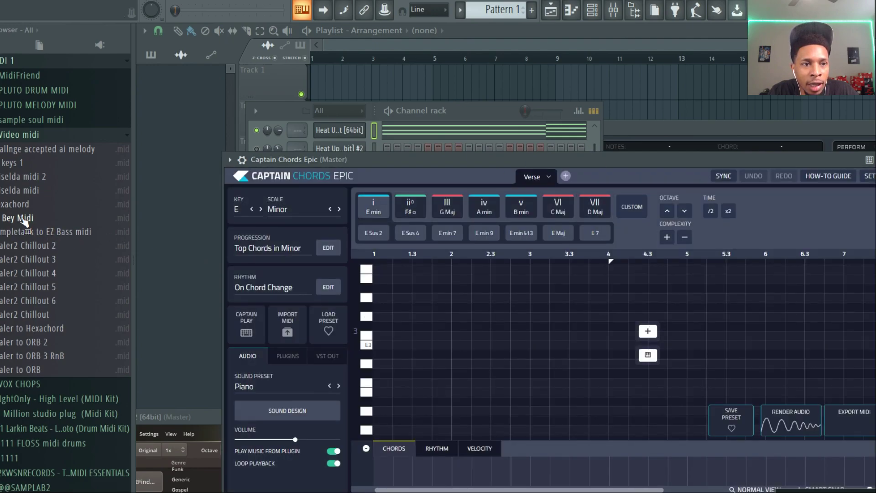
Import the J Bey Midi file from the 1 Video midi folder into Captain Chords Epic.
mouse_move(10, 220)
mouse_down()
mouse_move(153, 283)
mouse_move(41, 221)
mouse_move(18, 222)
mouse_up()
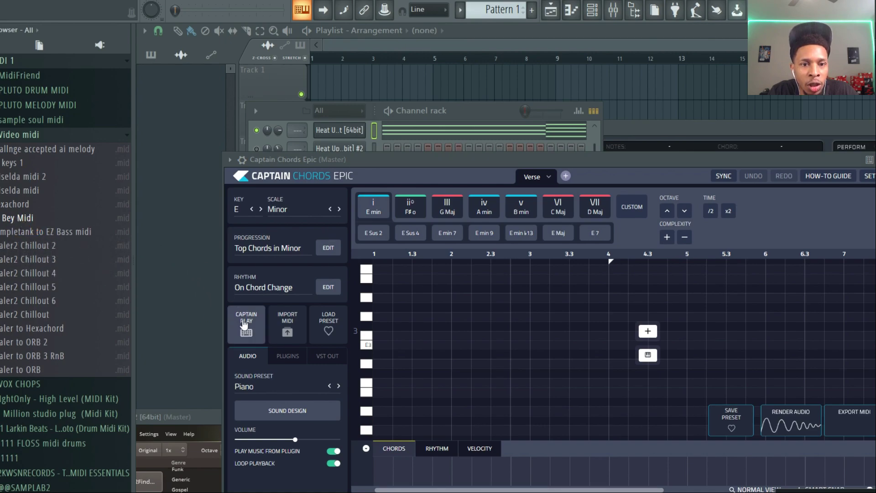
click(287, 327)
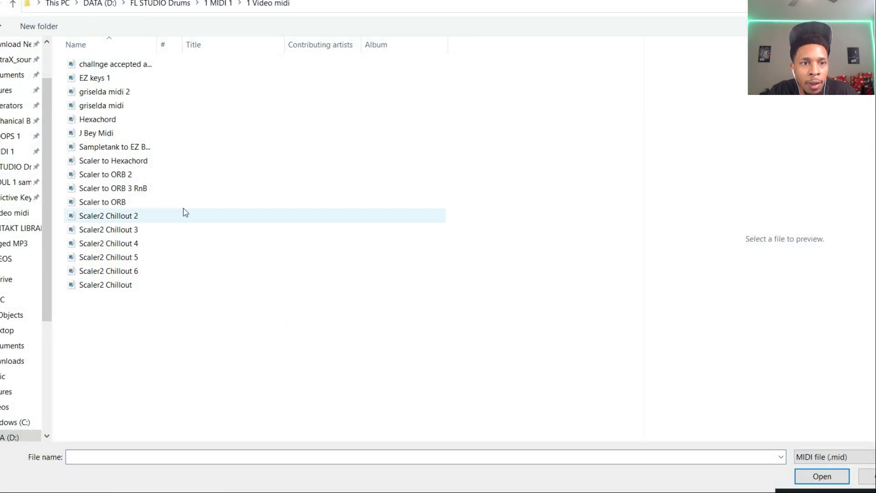
click(105, 133)
click(105, 134)
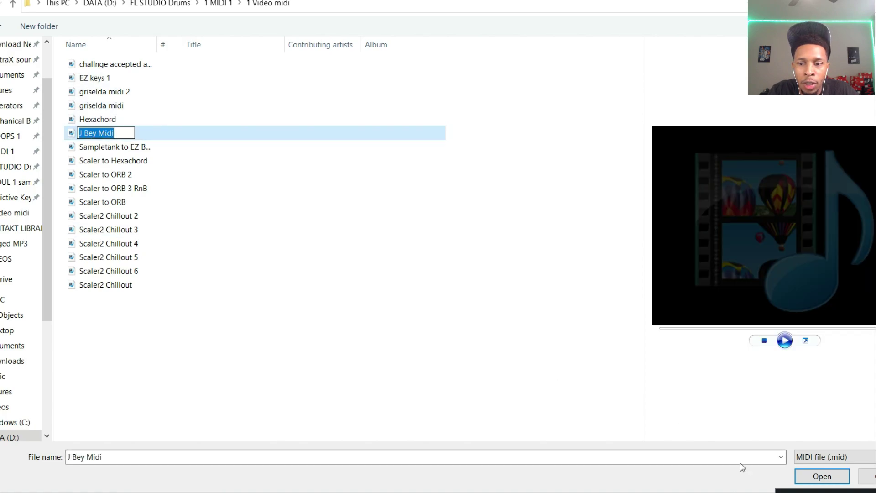
click(808, 478)
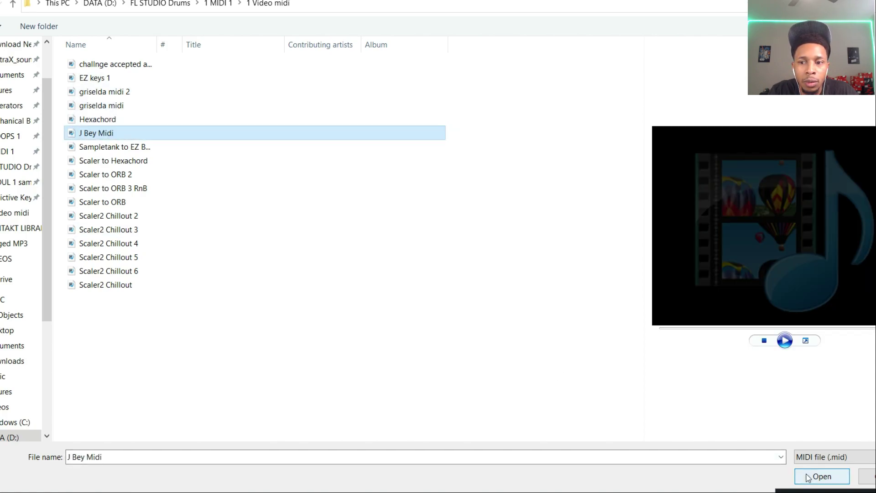
click(820, 478)
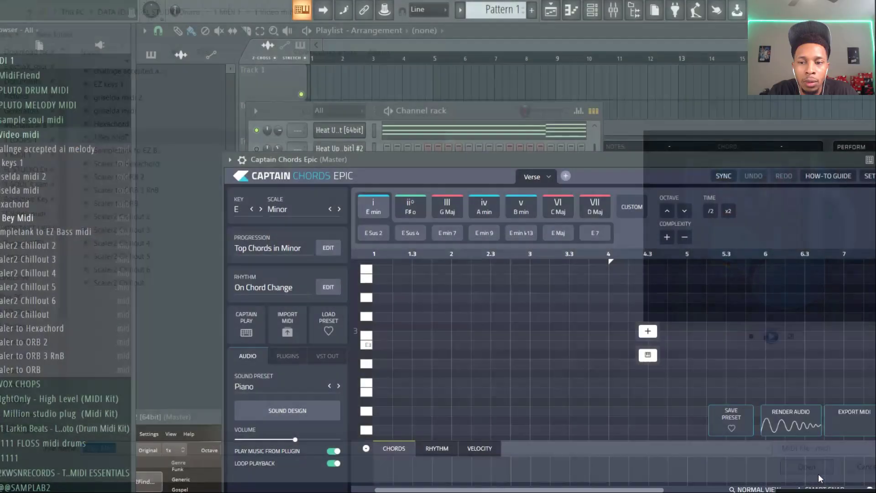
click(581, 300)
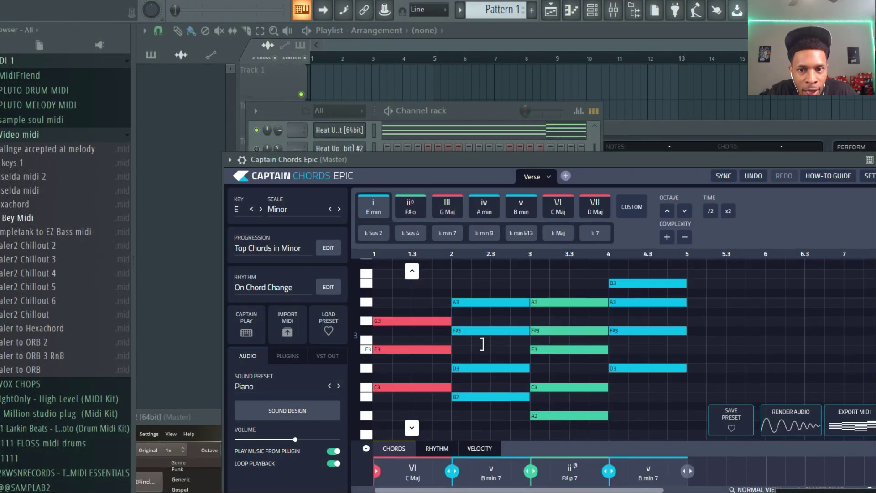
Audition the III (G Maj) chord and move the Captain Chords Epic window clear of the channel rack.
click(454, 209)
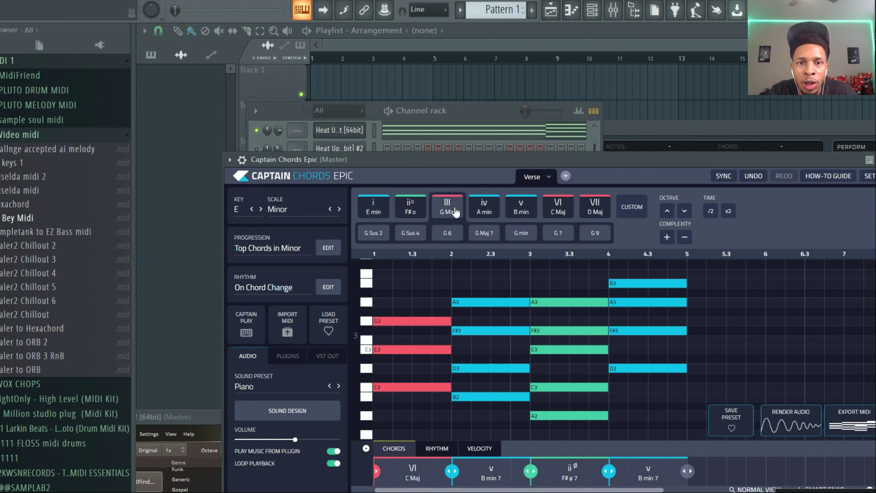
drag(447, 160, 466, 84)
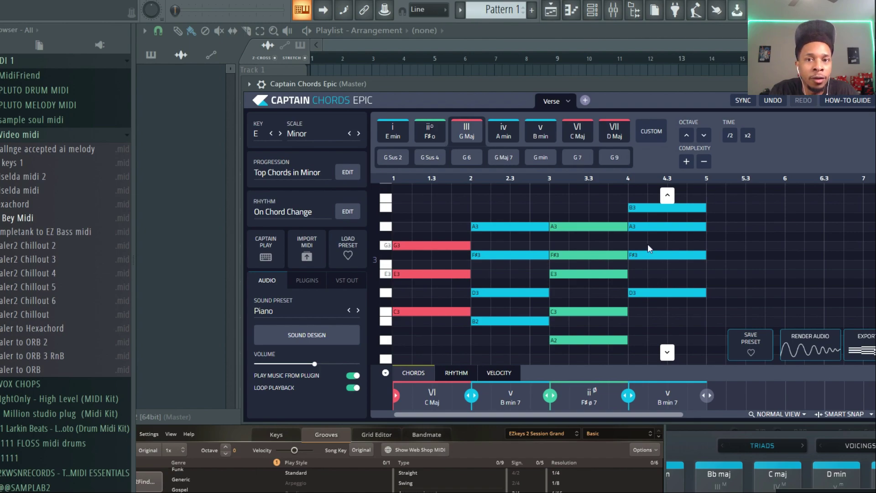
drag(618, 83, 500, 433)
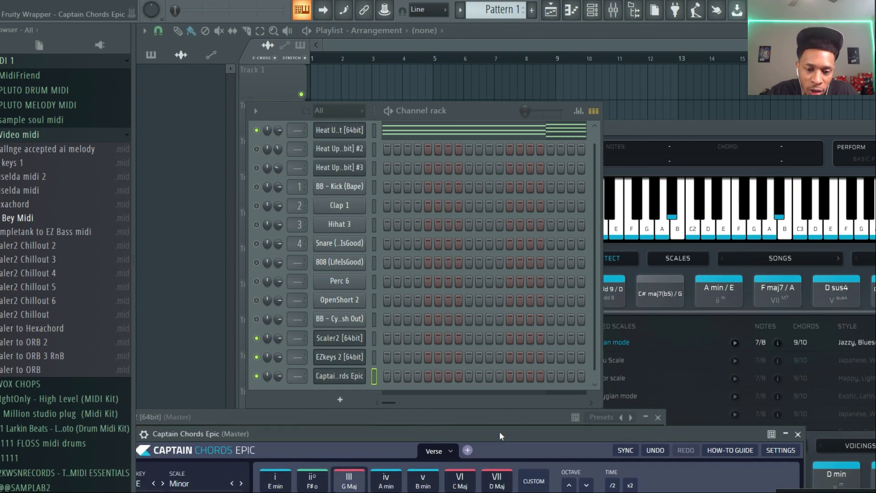
Try to bring the J Bey Midi file from the browser into Instacomposer 2.
key(Tab)
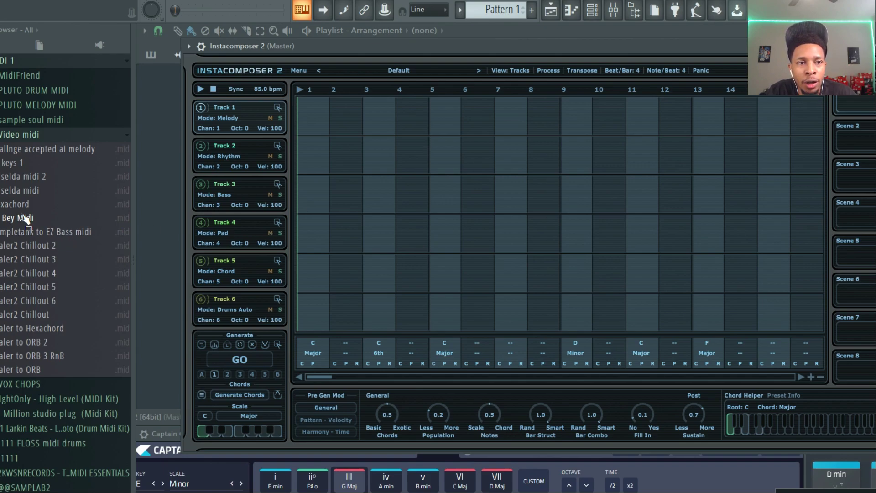
drag(21, 219, 221, 344)
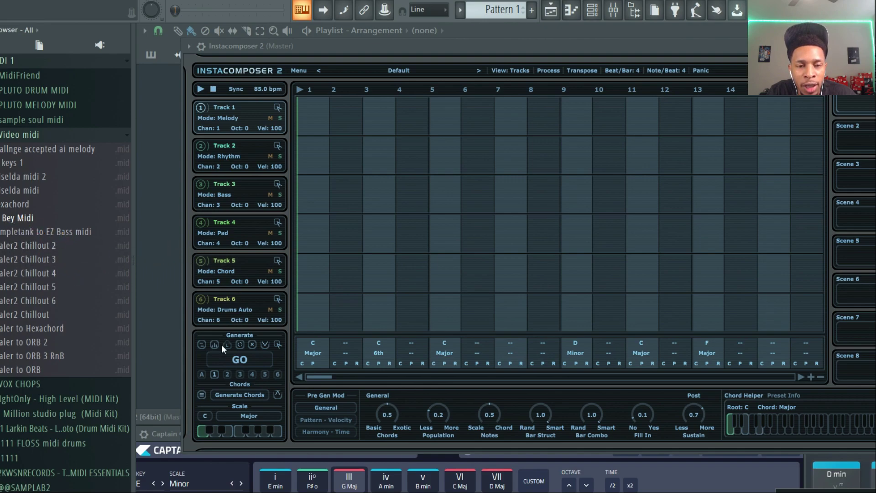
Set the bar 1 chord in Instacomposer 2 to root E with the Minor chord type.
click(313, 343)
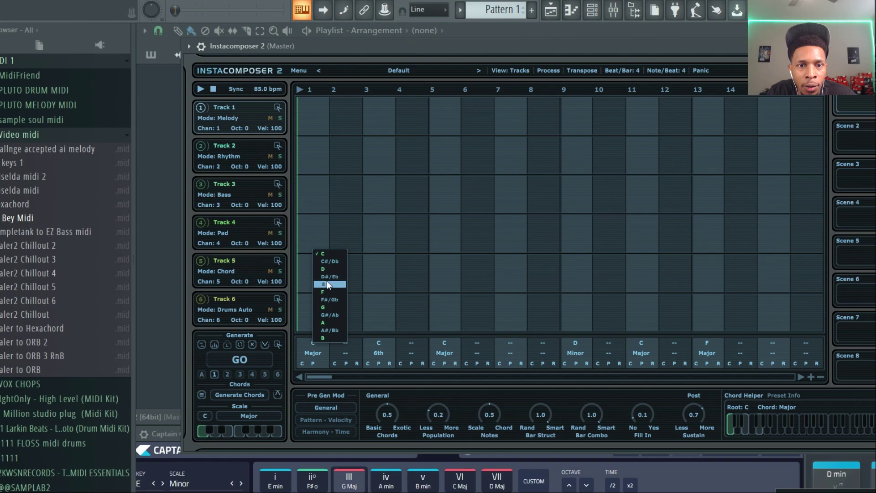
click(326, 284)
click(317, 353)
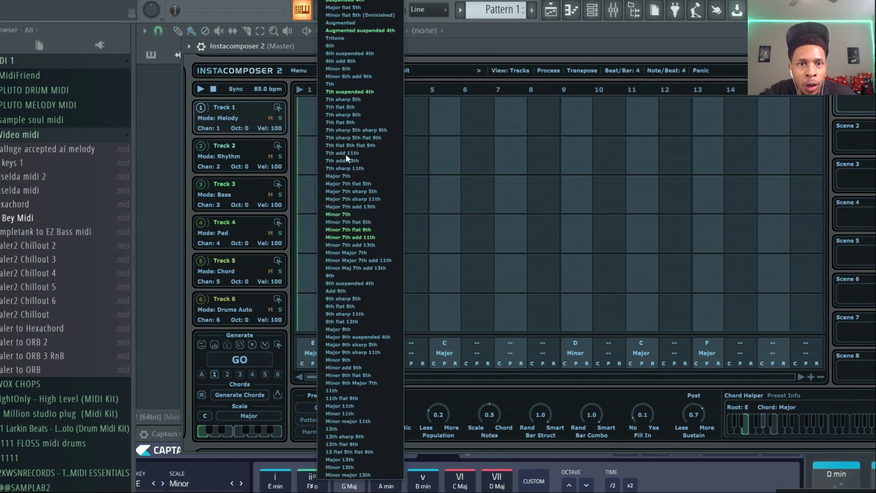
click(358, 64)
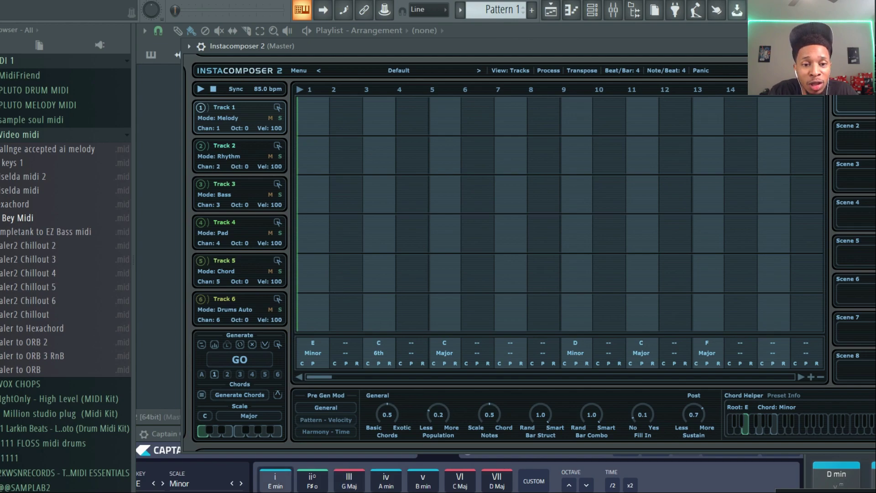
Switch to the web browser and open the Mixed bag loops offer from the BeatStars sound kits page.
mouse_move(274, 491)
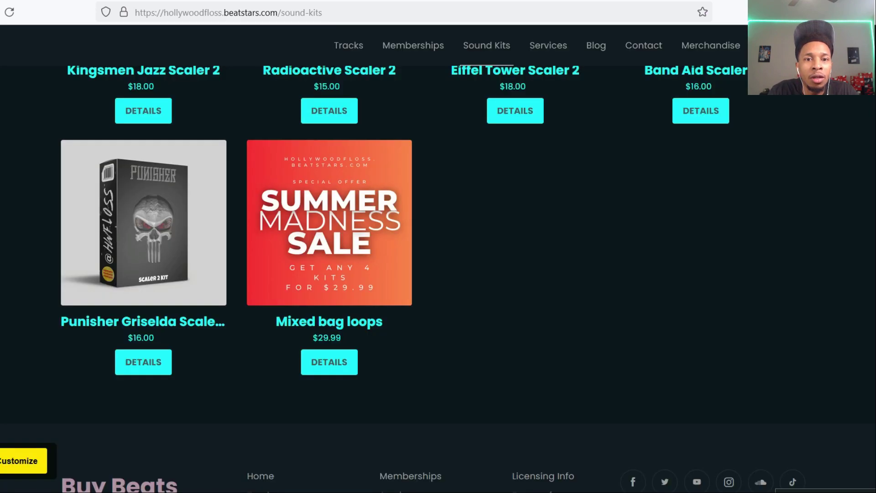
click(343, 272)
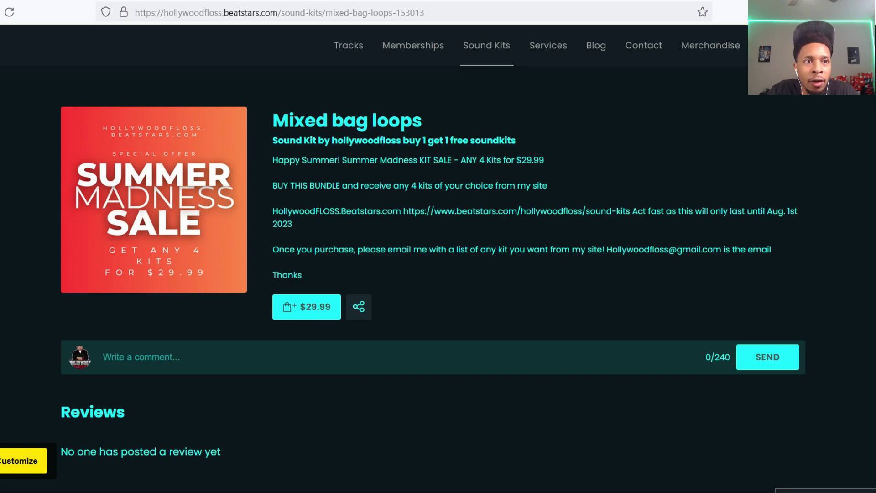
Return to the sound kits list and open the Mindless kit with the Black Friday Sale cover.
key(alt+Left)
scroll(309, 220, down, 15)
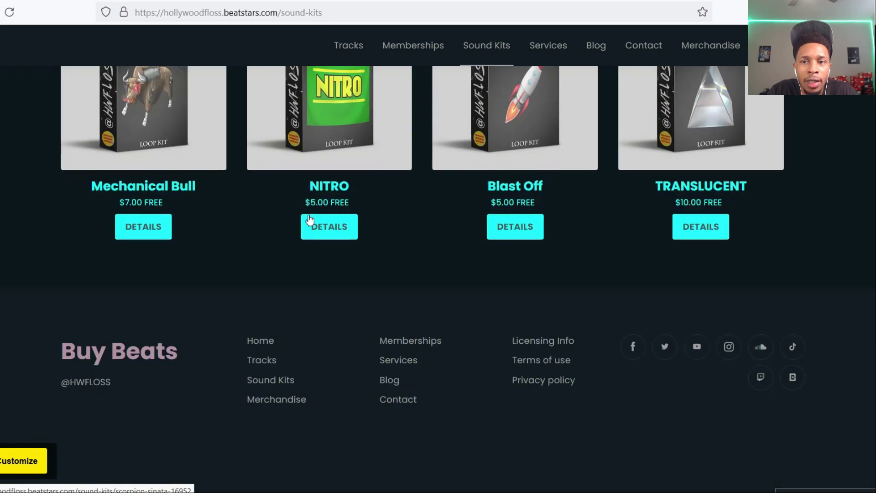
scroll(309, 219, down, 20)
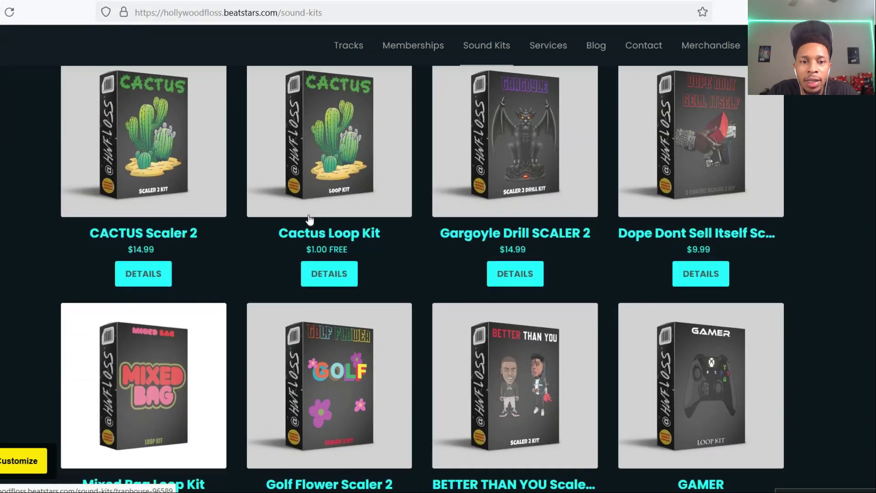
scroll(309, 220, down, 20)
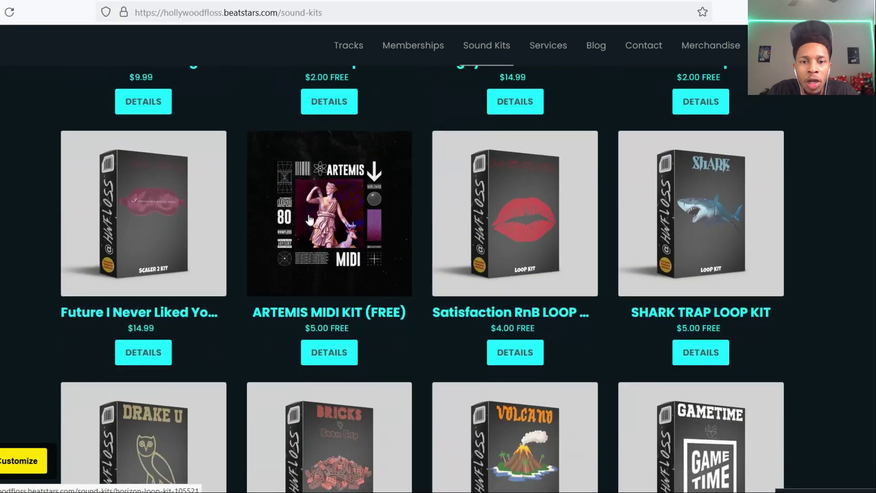
scroll(309, 219, down, 13)
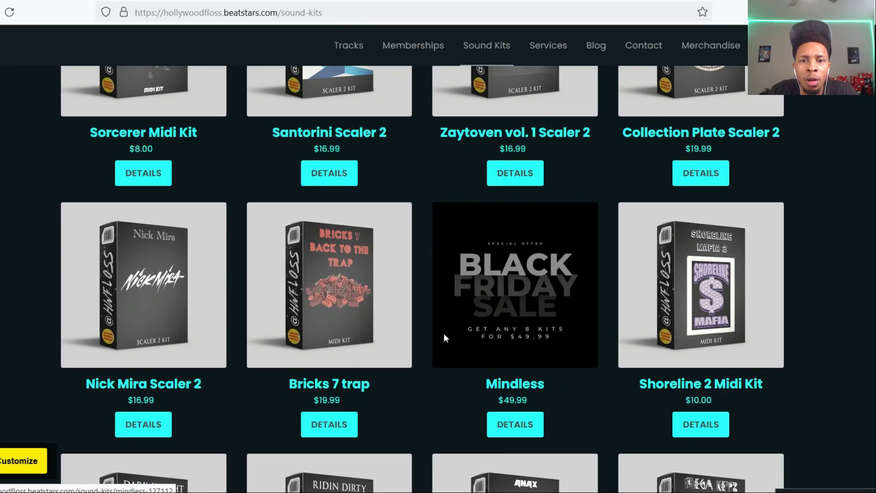
click(523, 285)
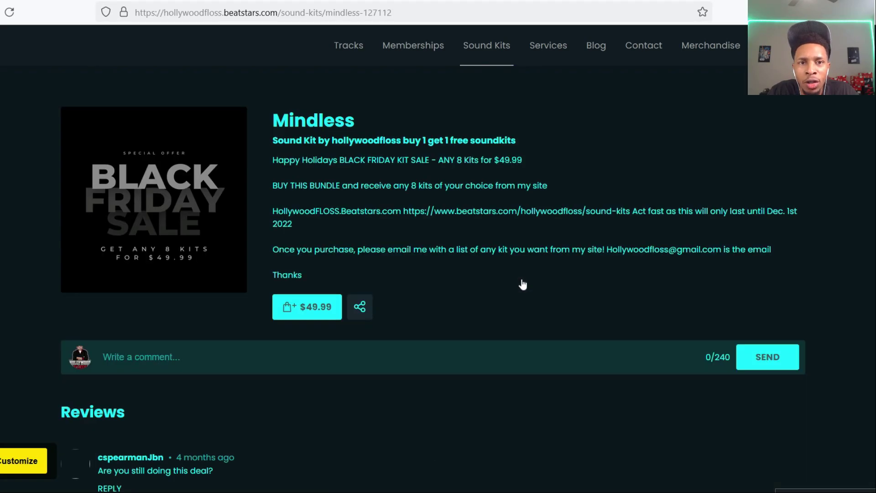